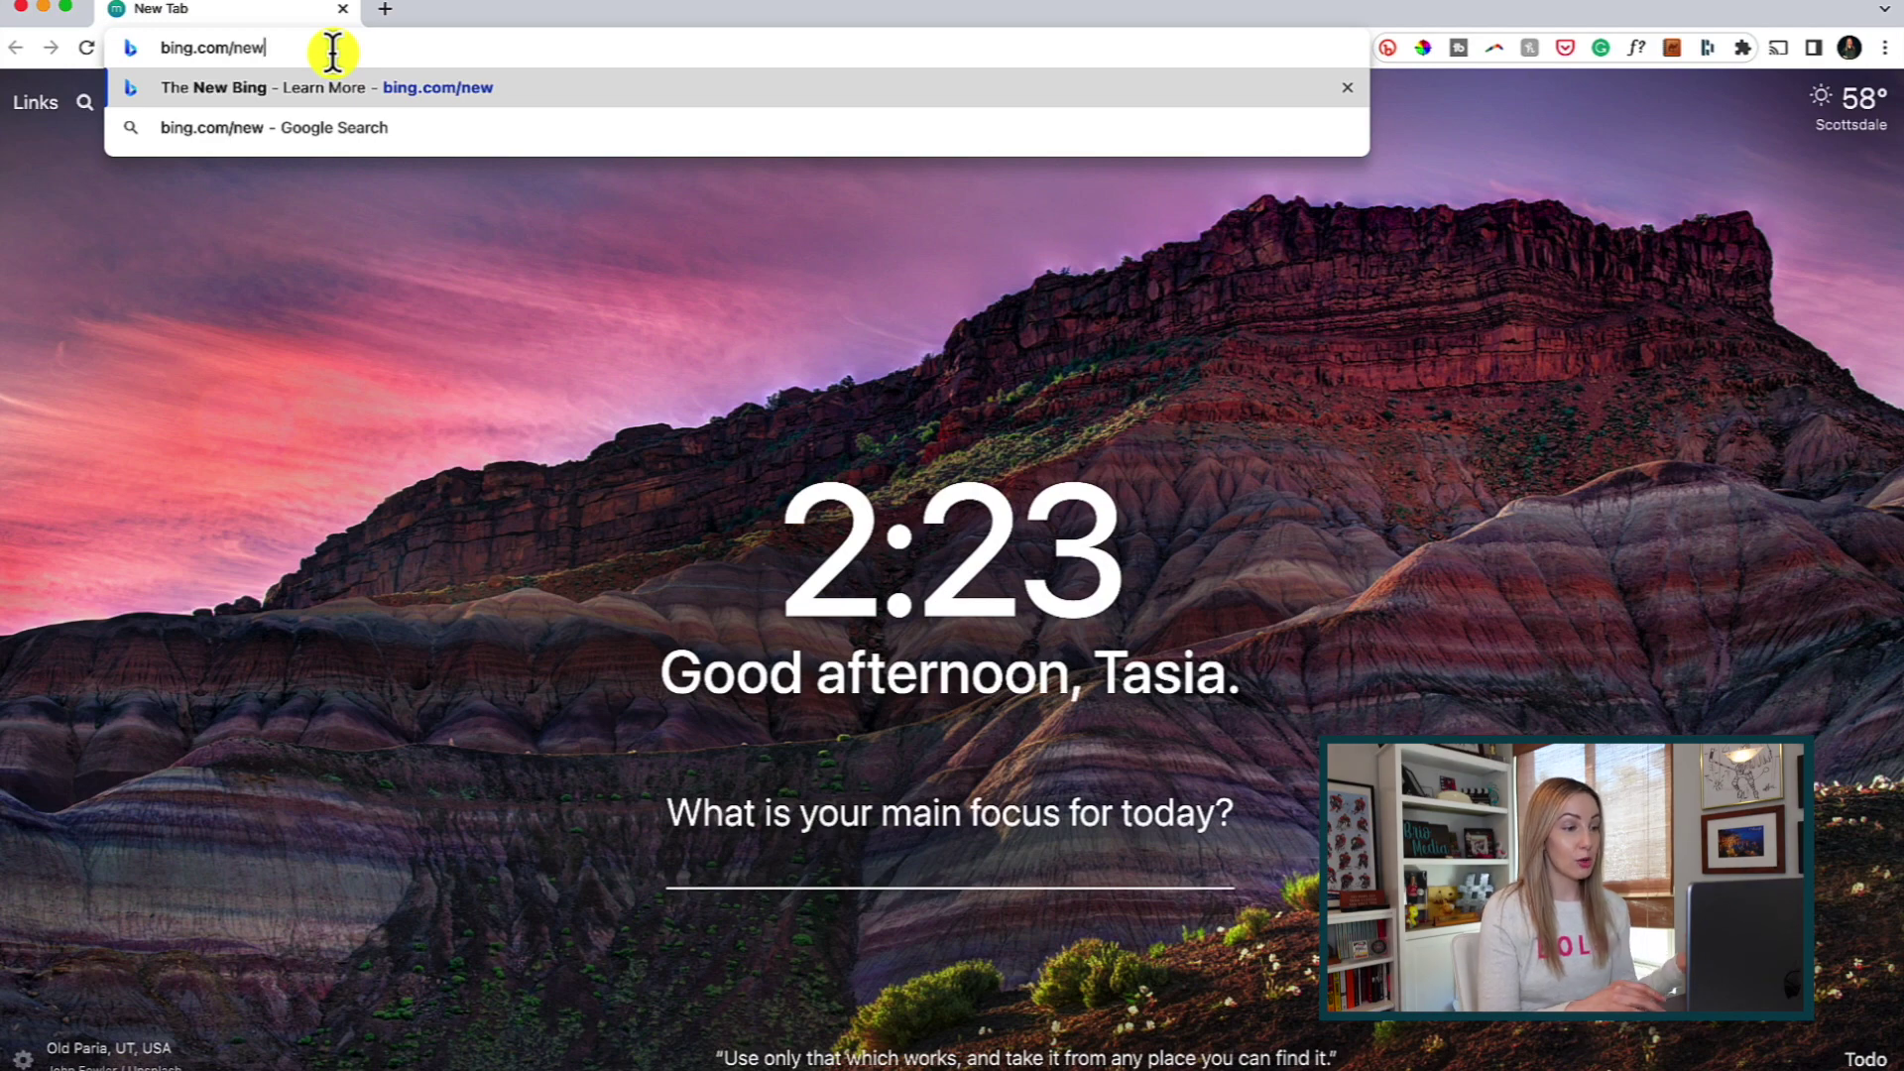
- Switch to Microsoft Edge and open bing.com/new
key(Return)
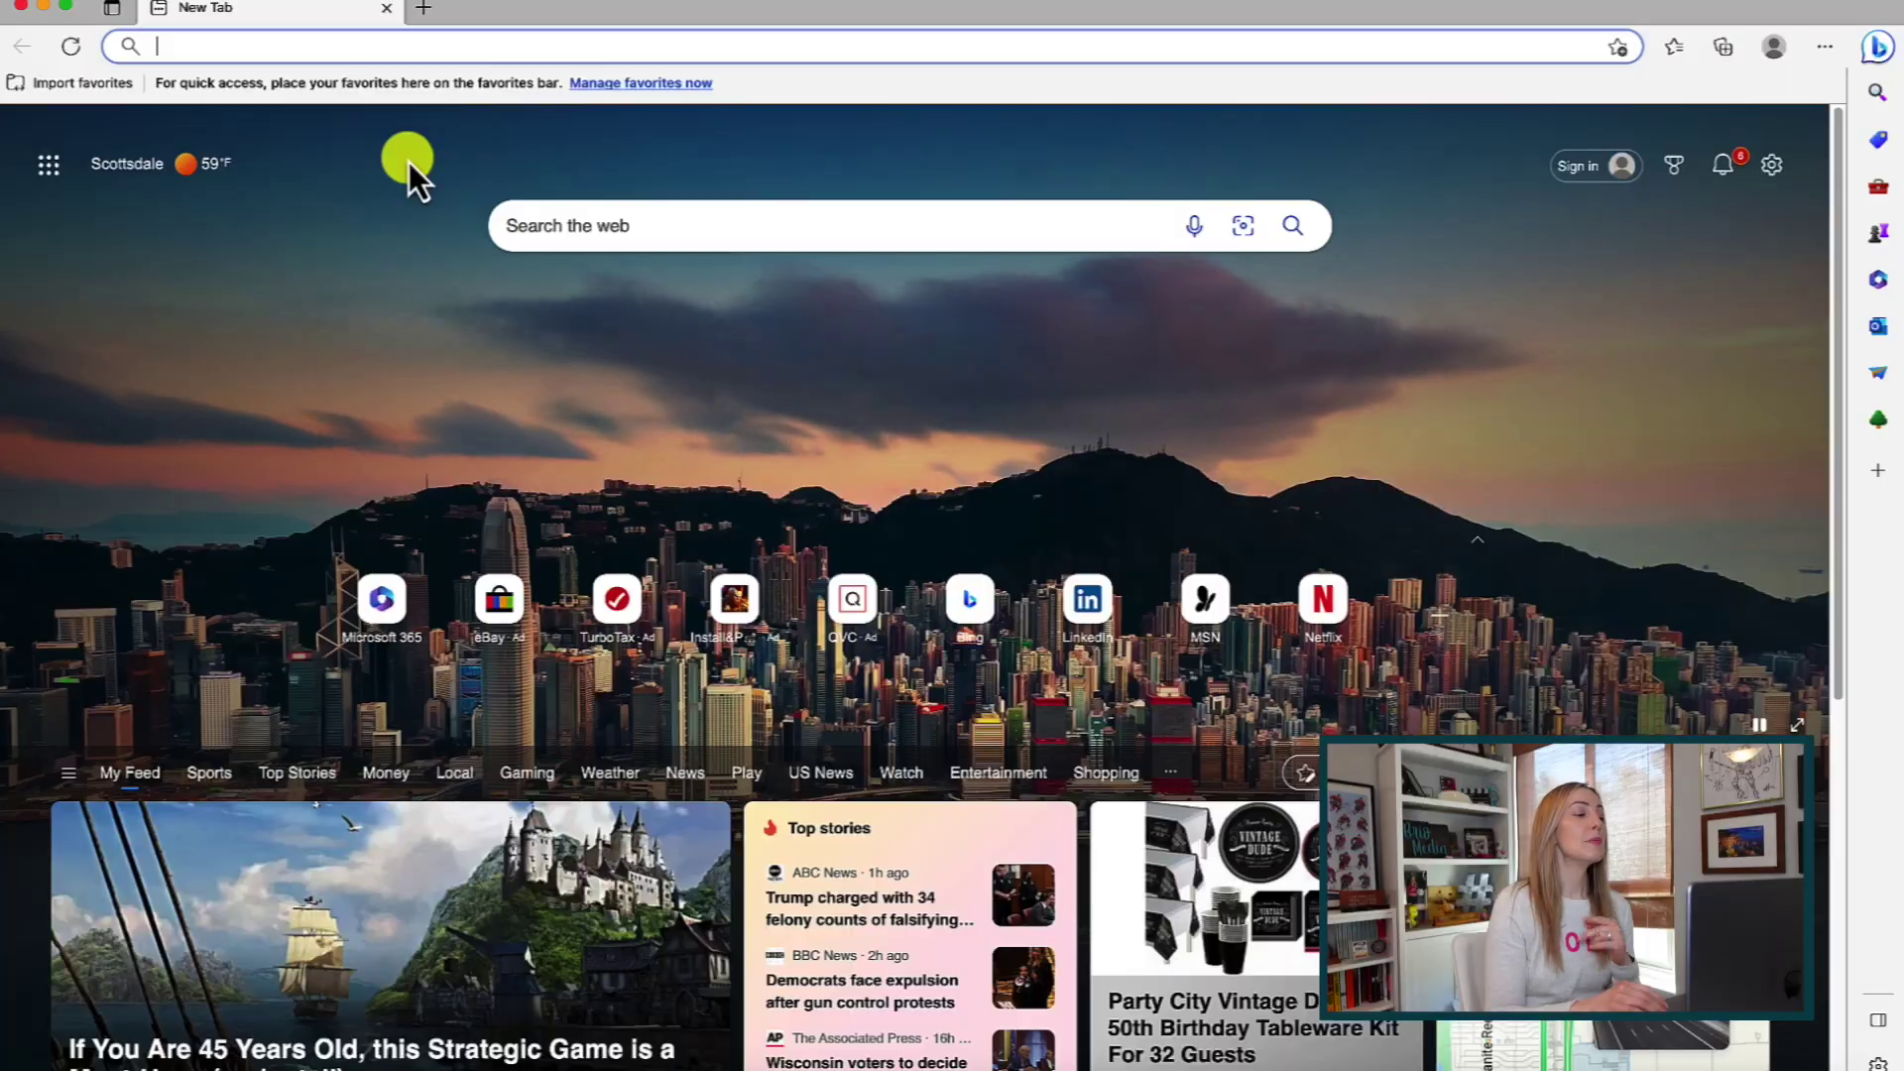
text(bing.com/new)
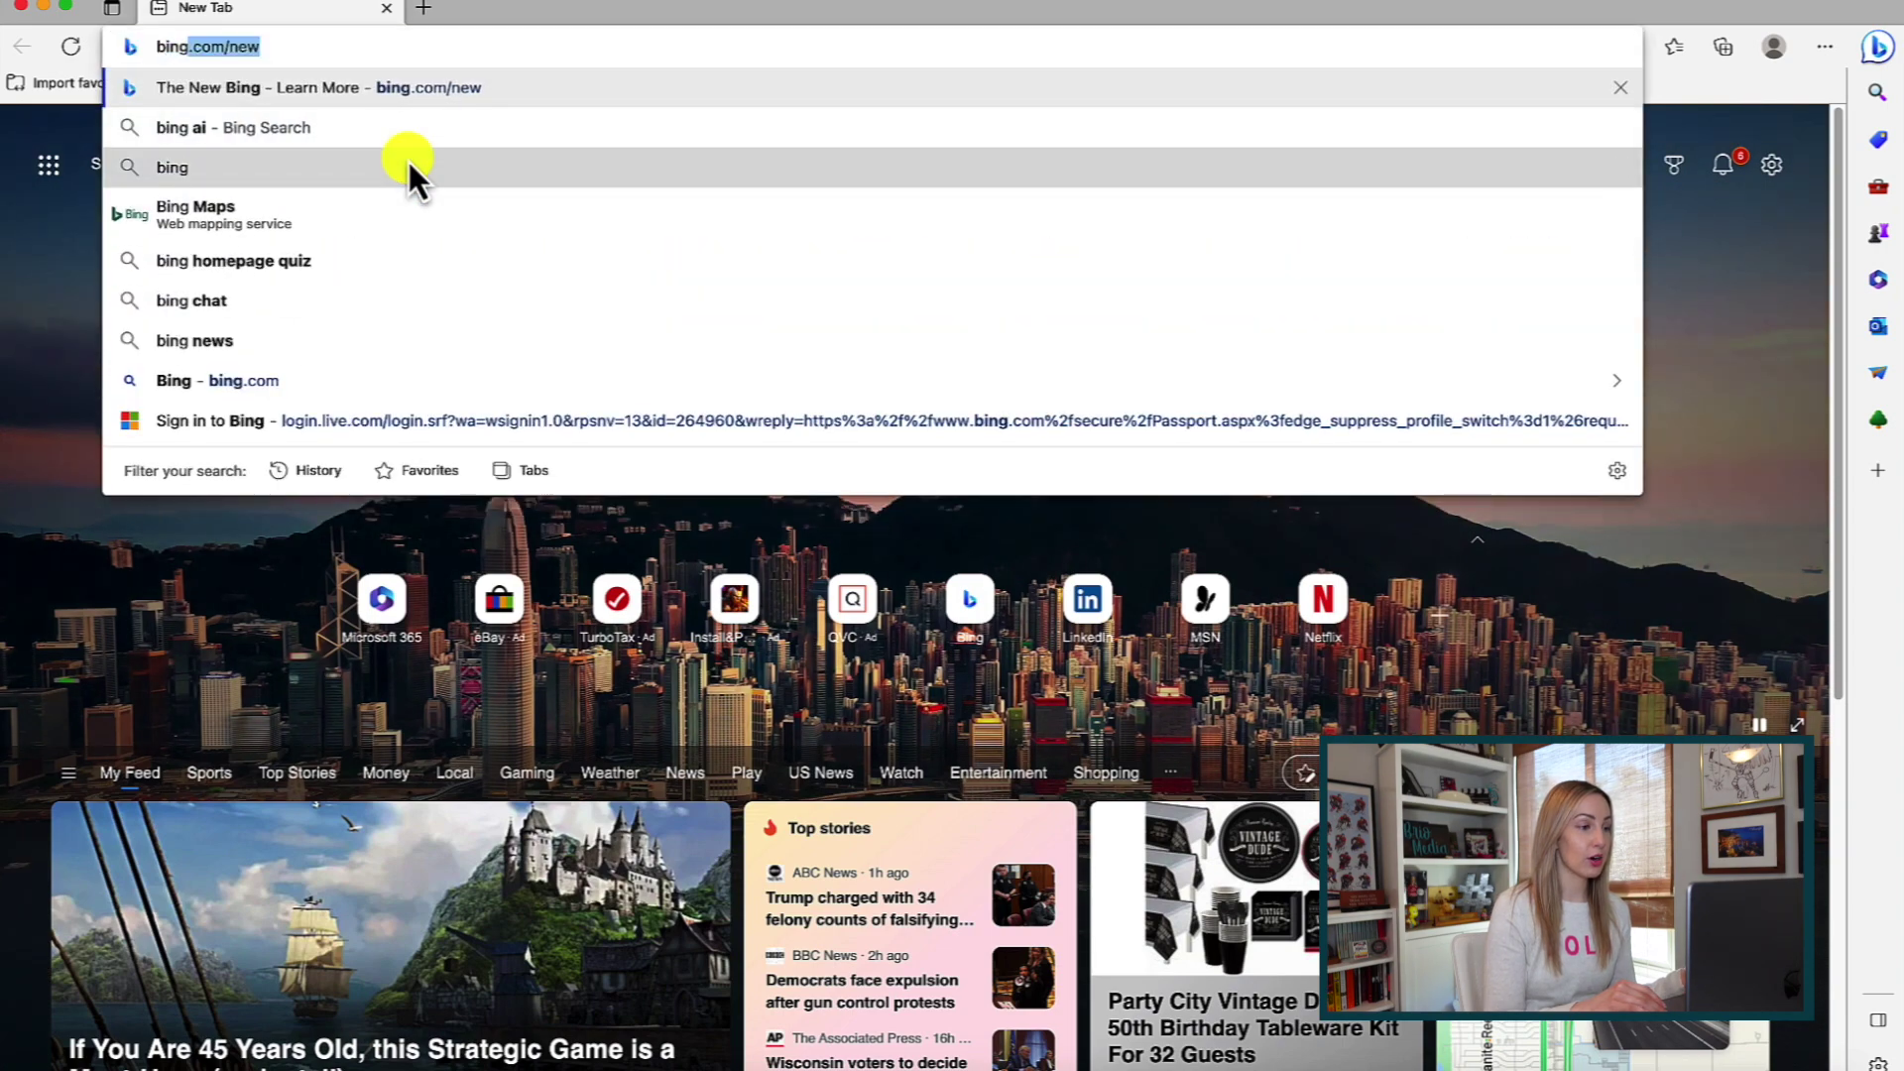
key(Return)
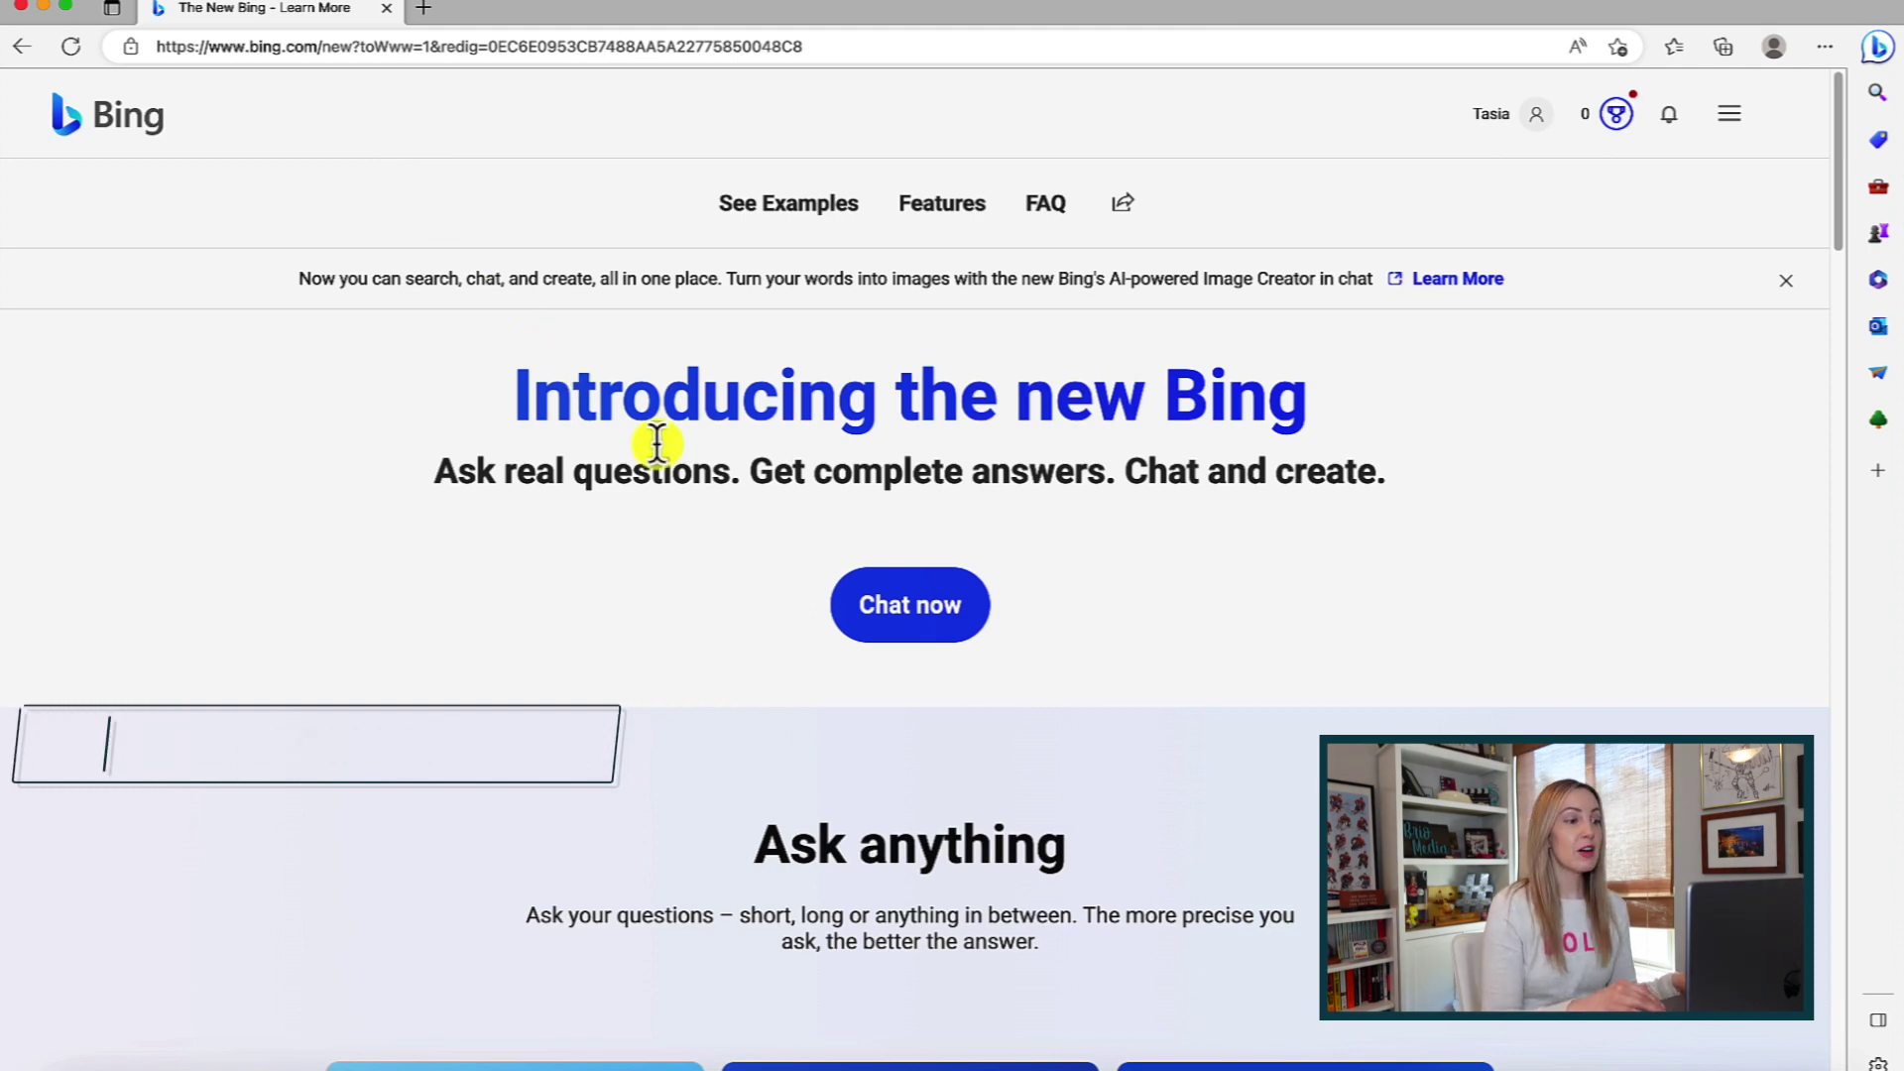
- Go from the new Bing introduction page to the Bing AI chat
click(932, 628)
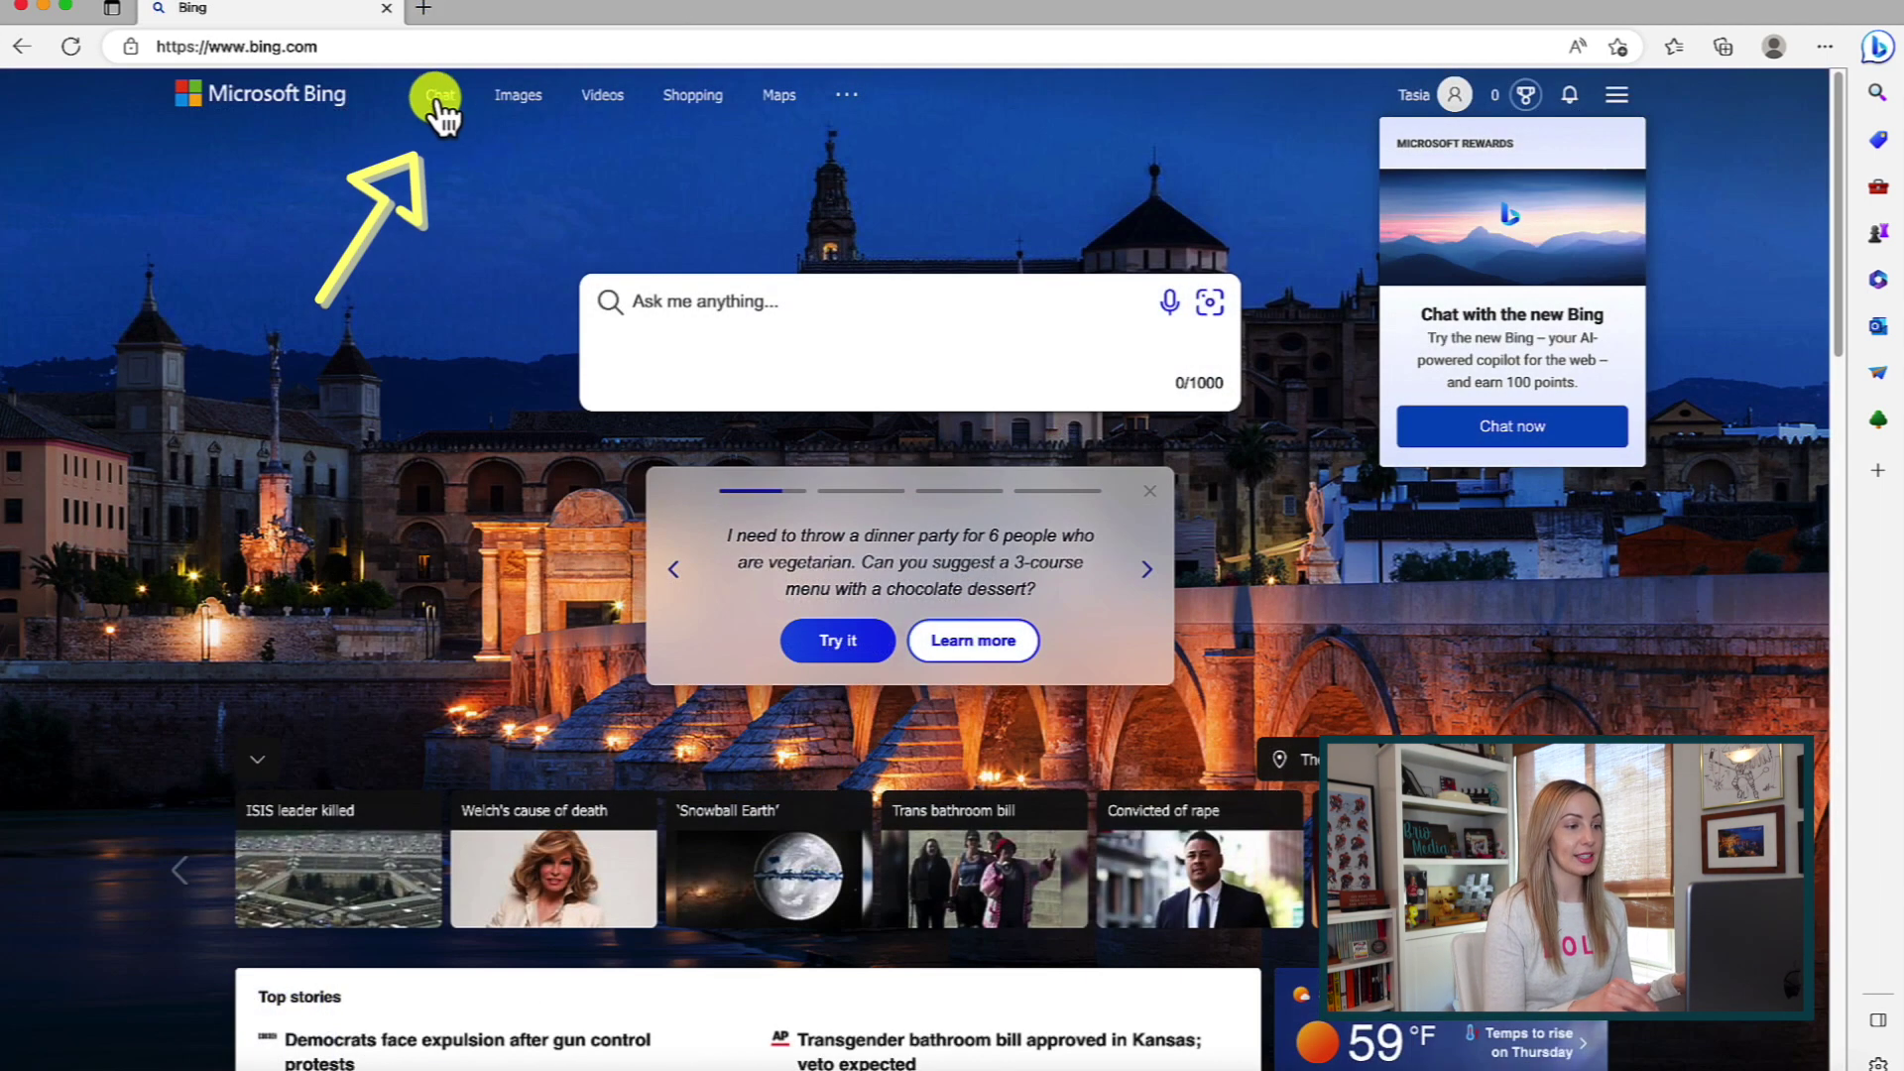
click(444, 99)
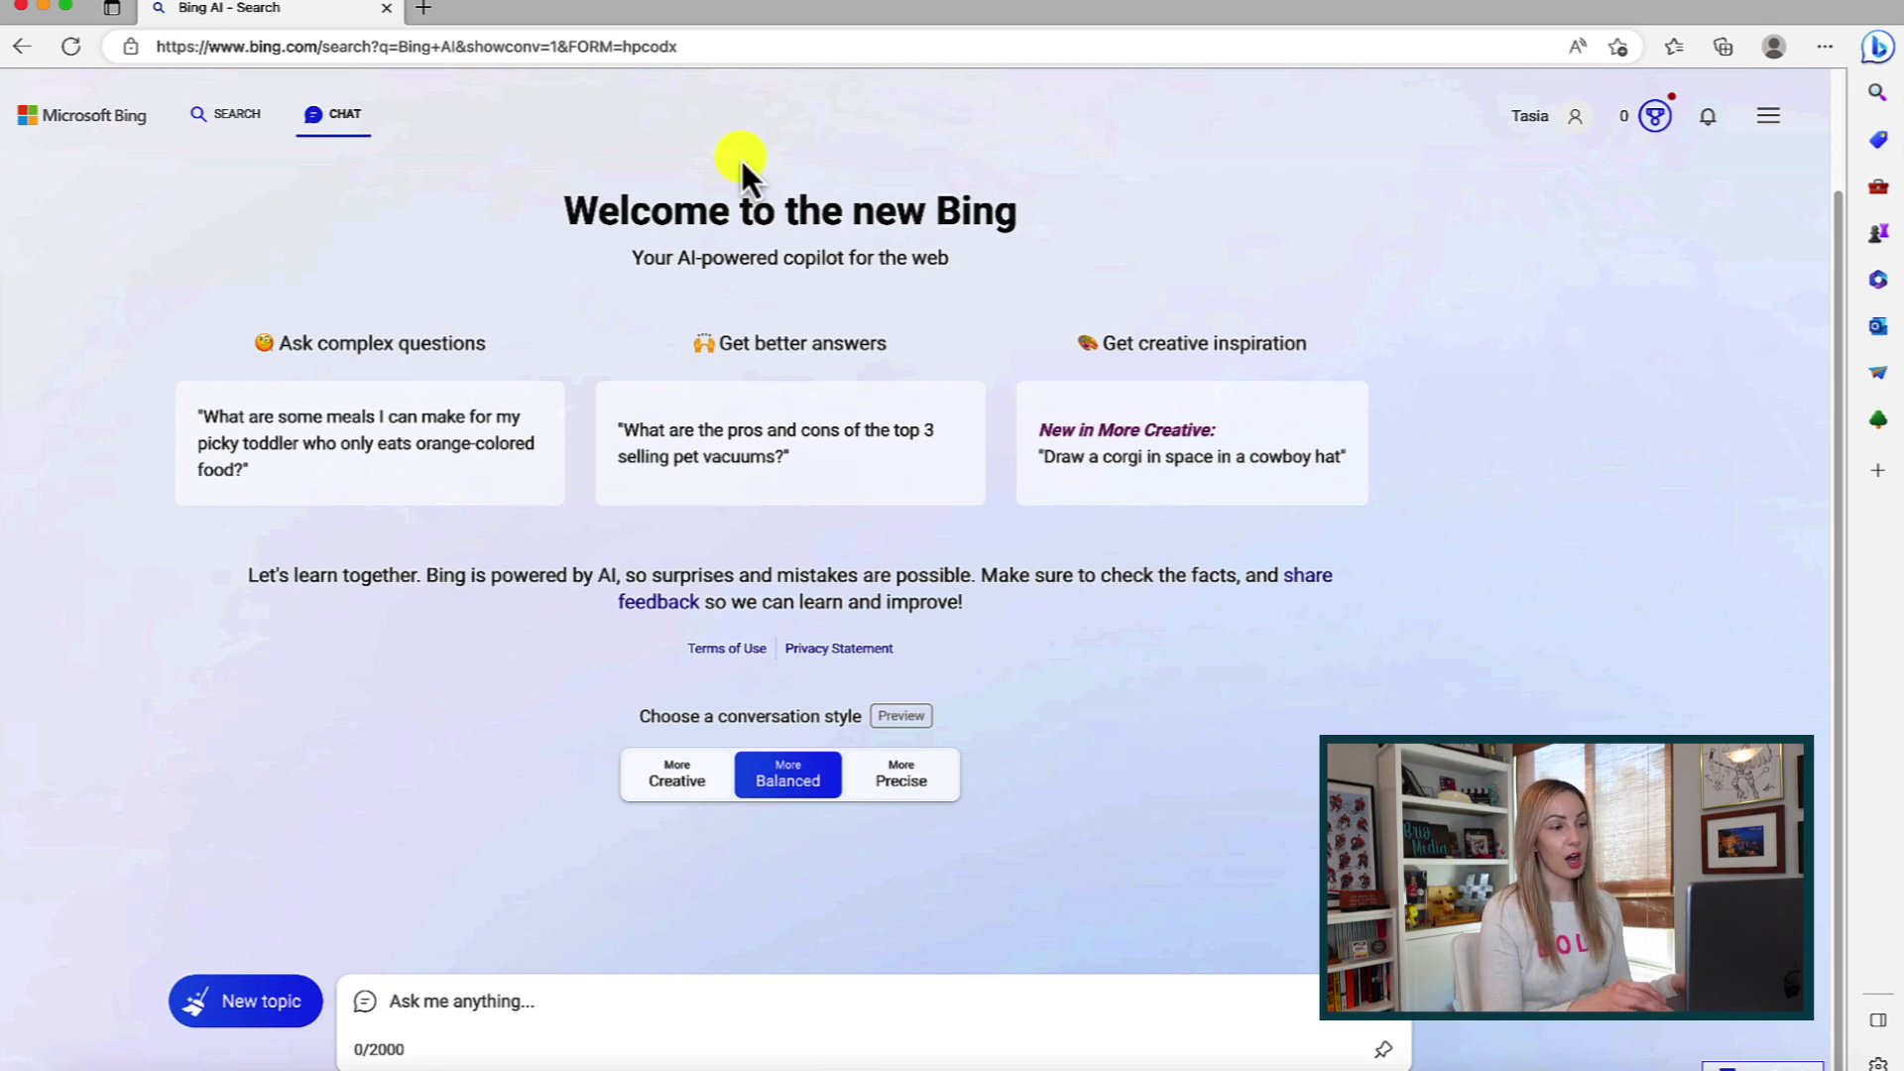
click(1876, 57)
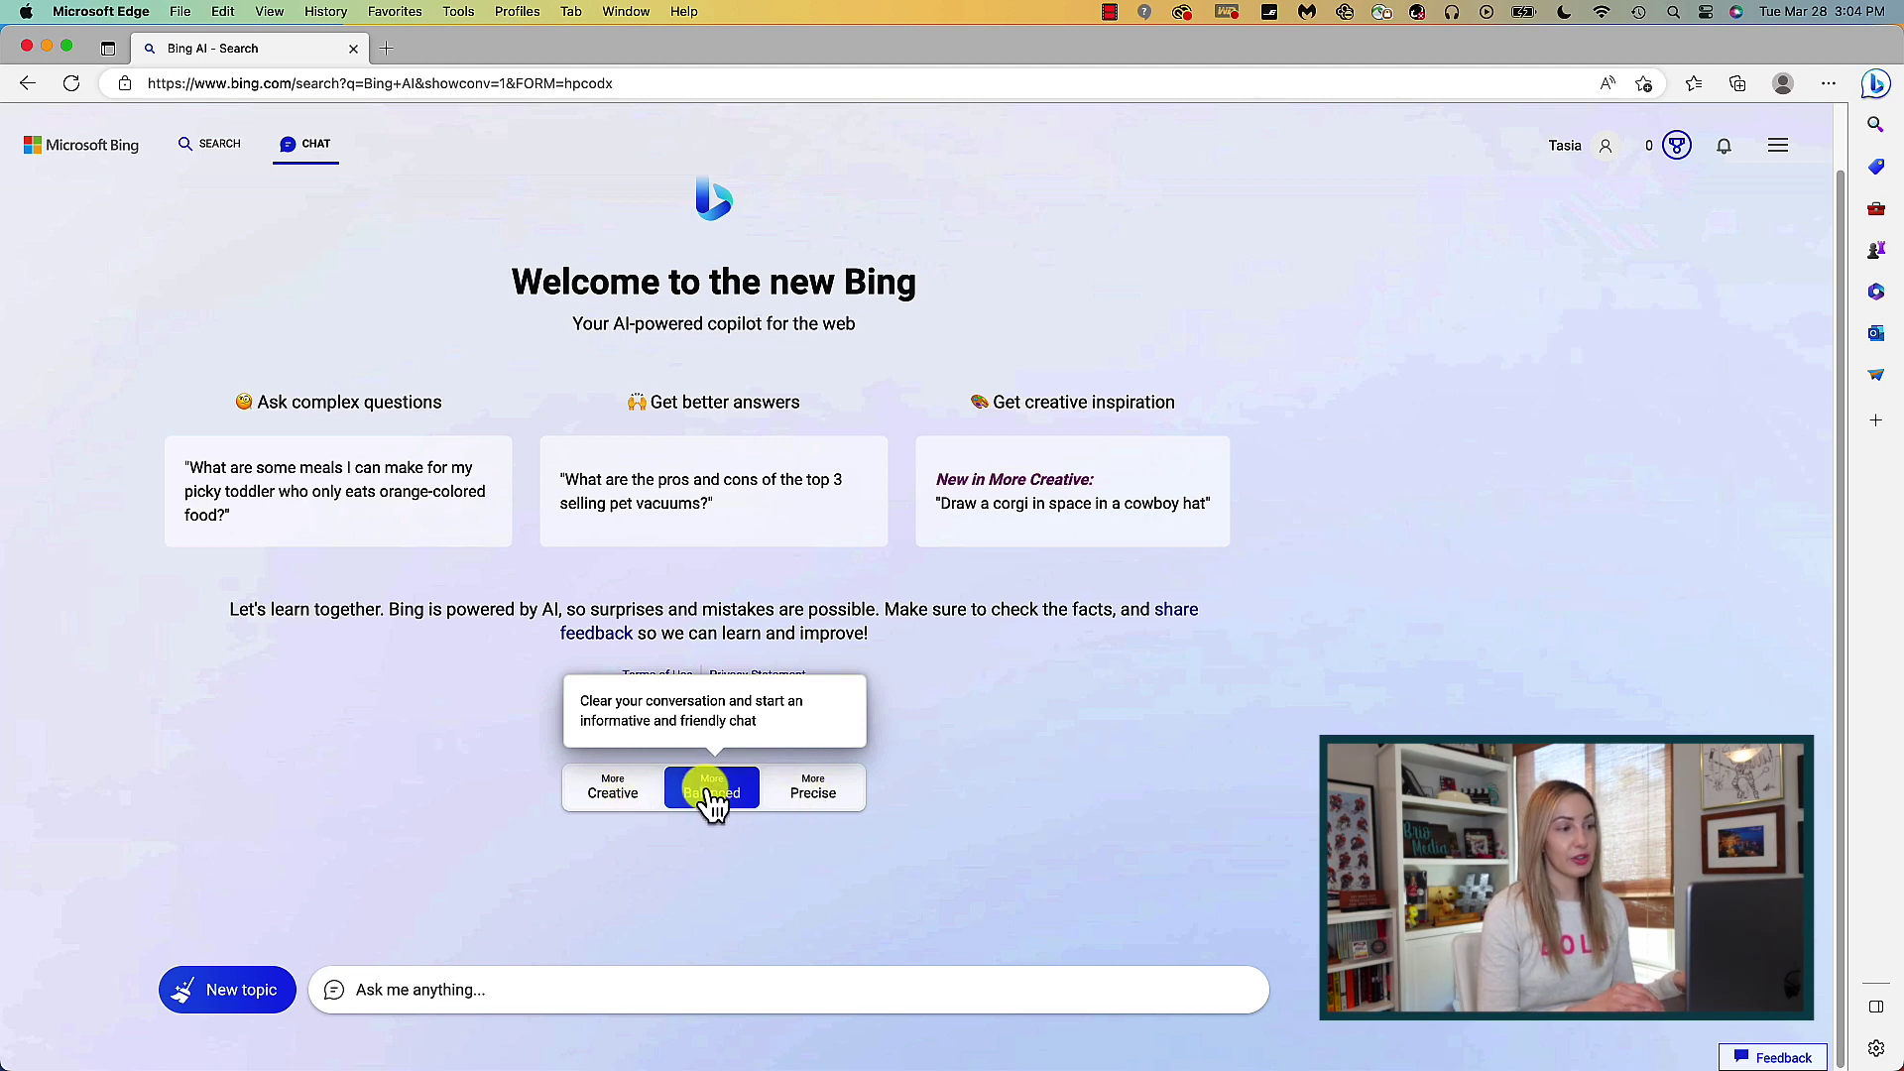
- Ask the chat "what are some ideas for a 40th birthday party themed drink name?"
click(391, 989)
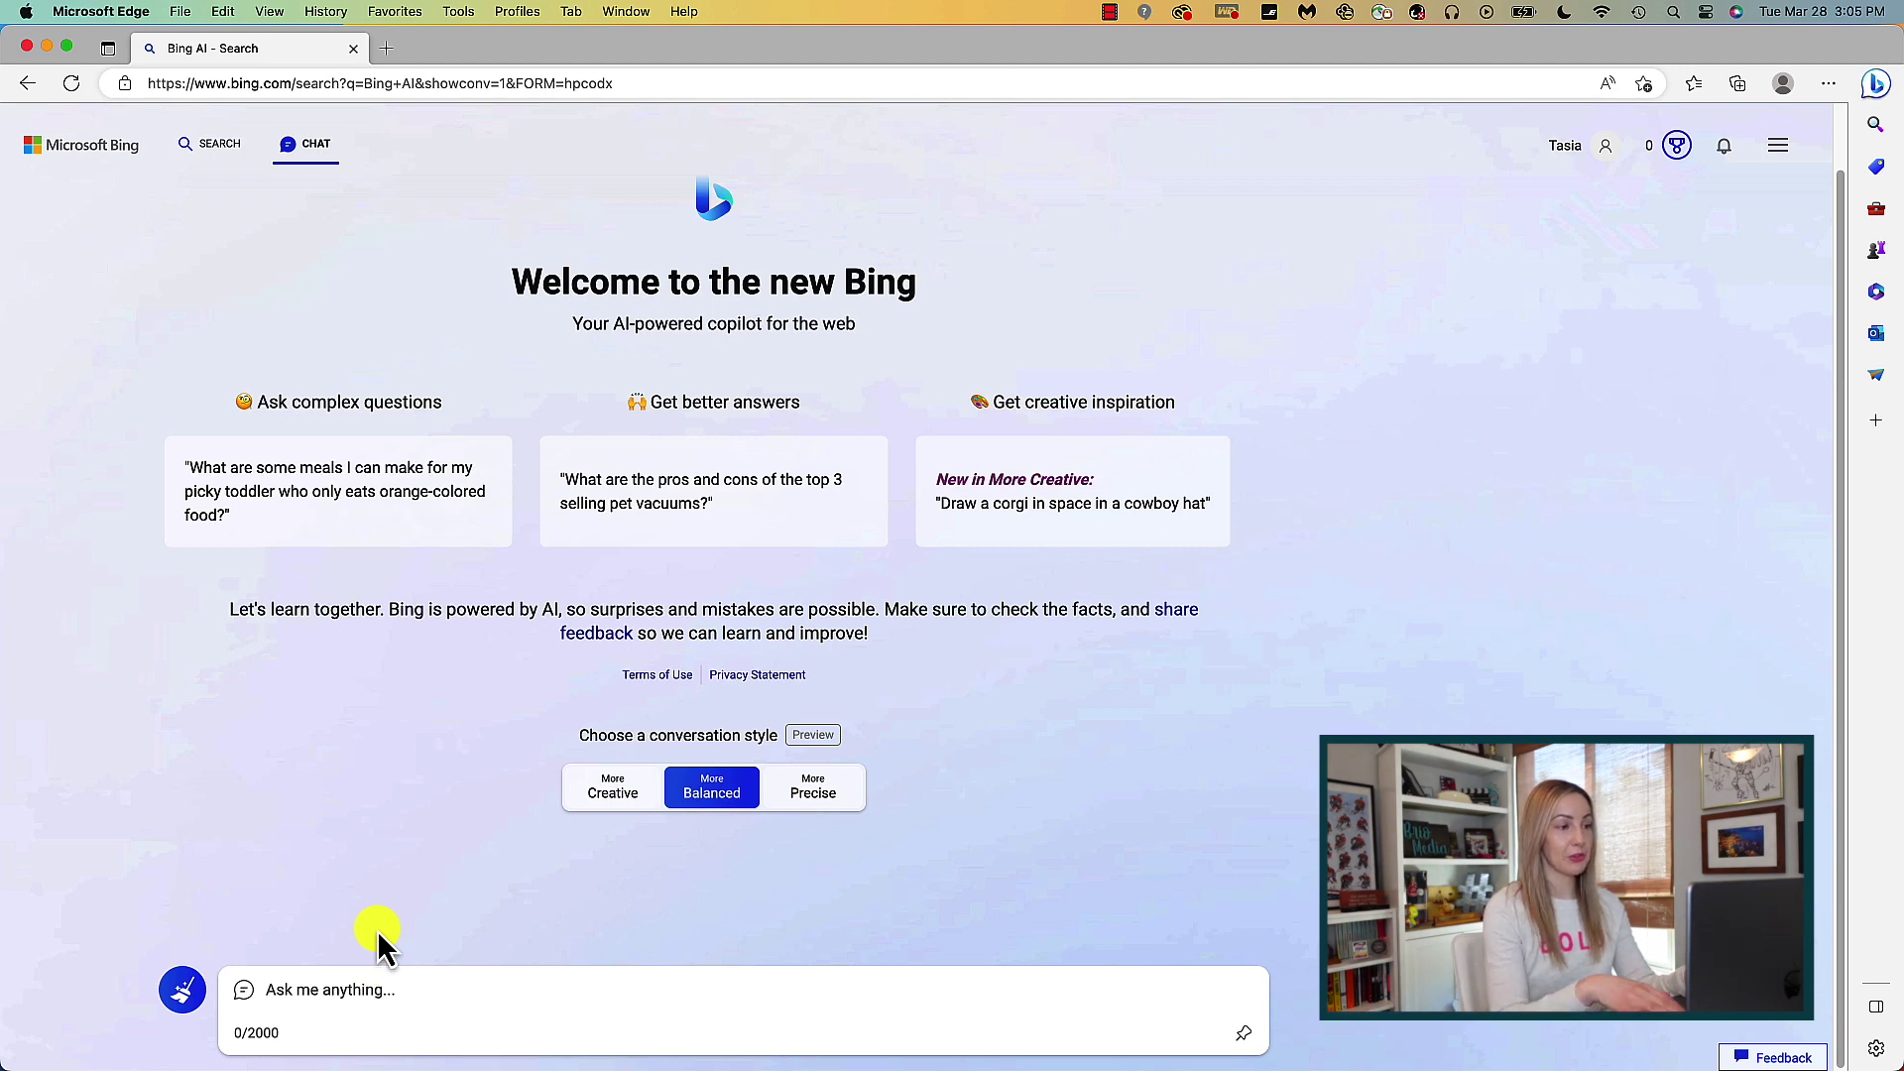
text(what are some ideas for a 40th birthday party themed drink name?)
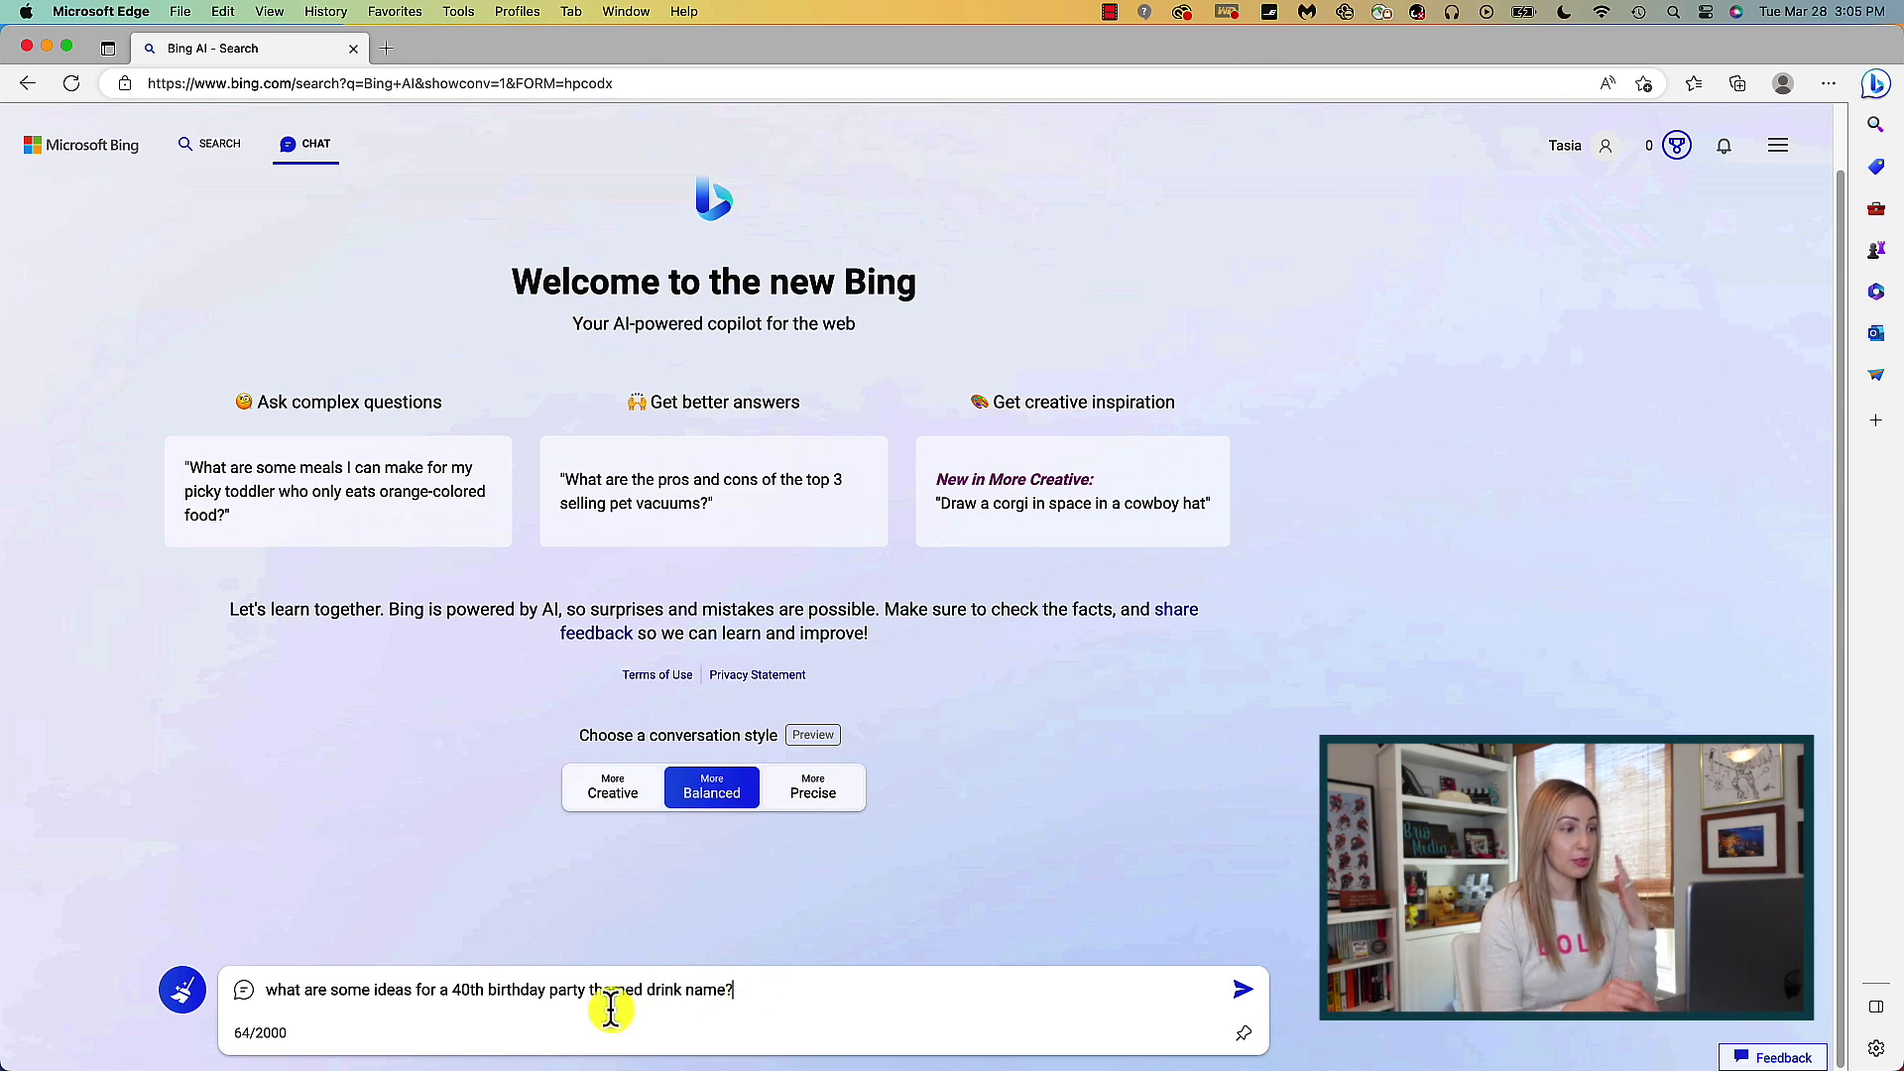
key(Return)
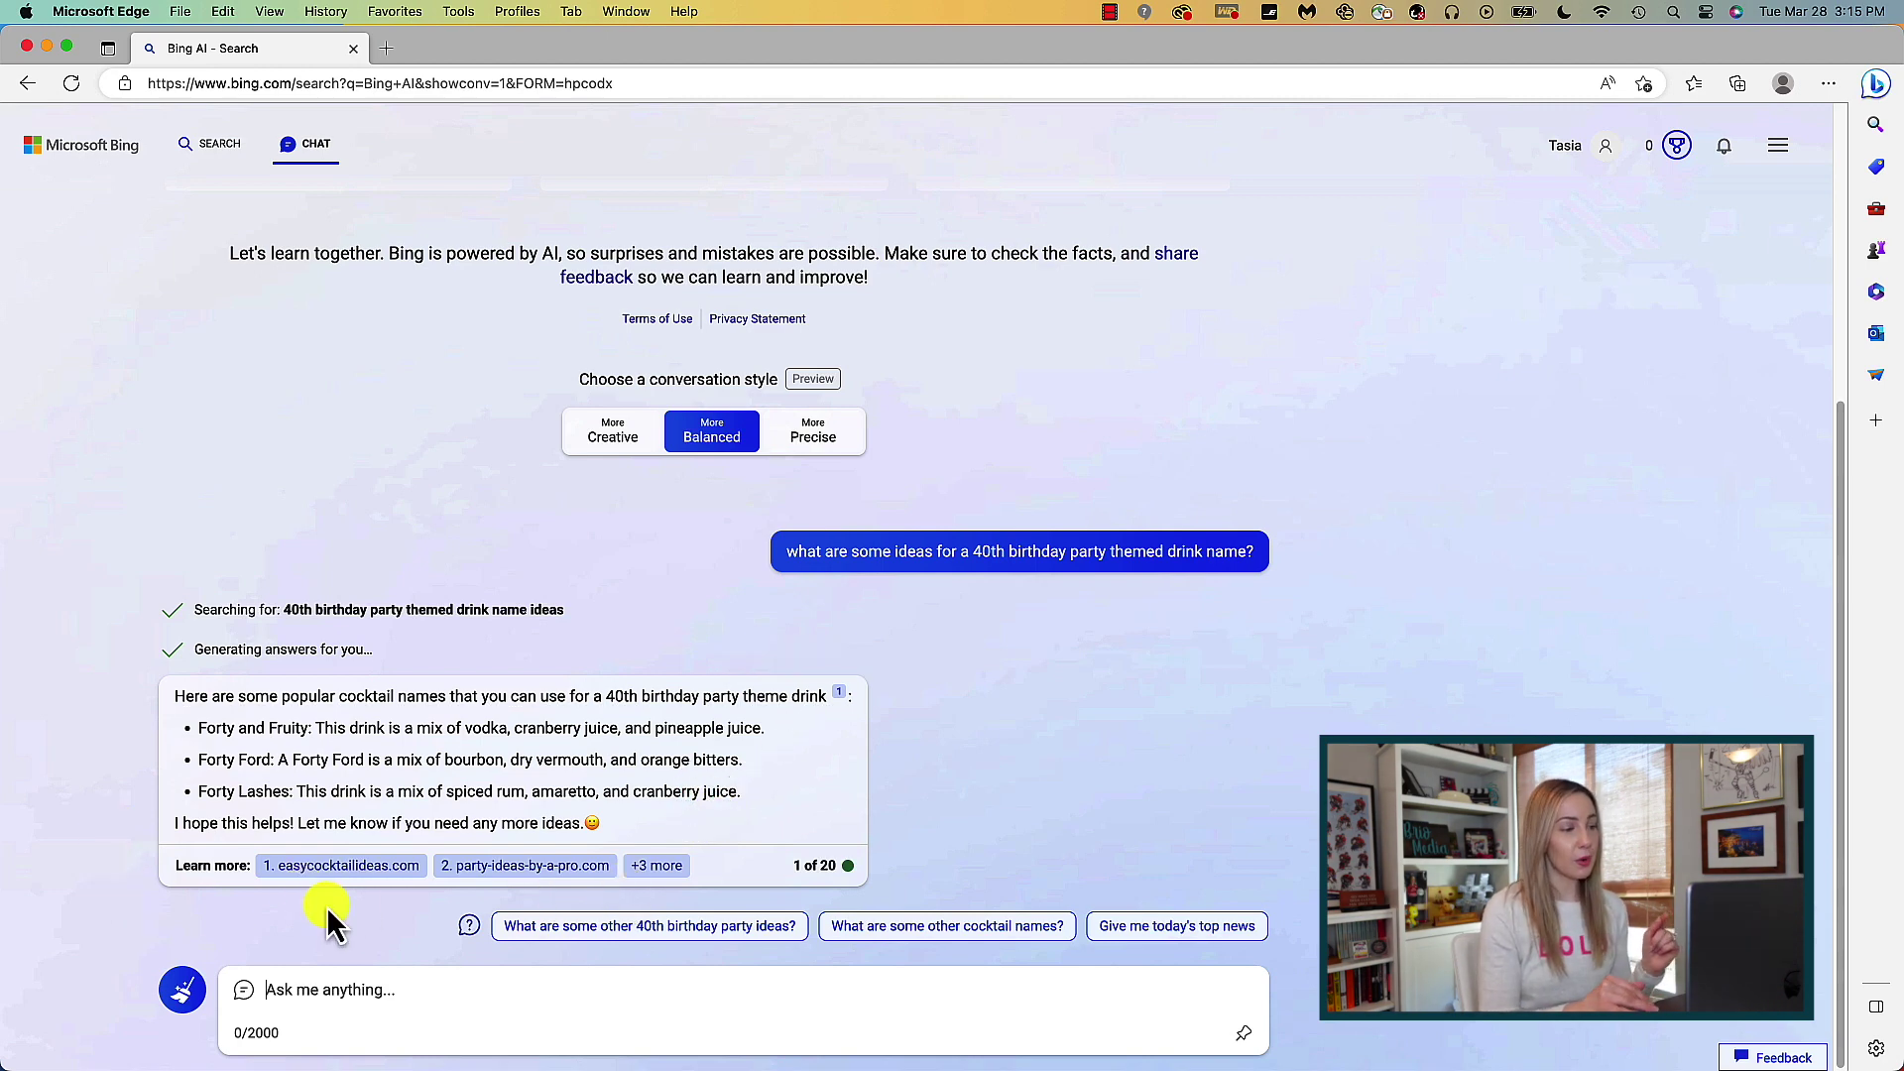
- Open the easycocktailideas.com source cited in the answer and look through its 40th birthday cocktail names page
click(345, 864)
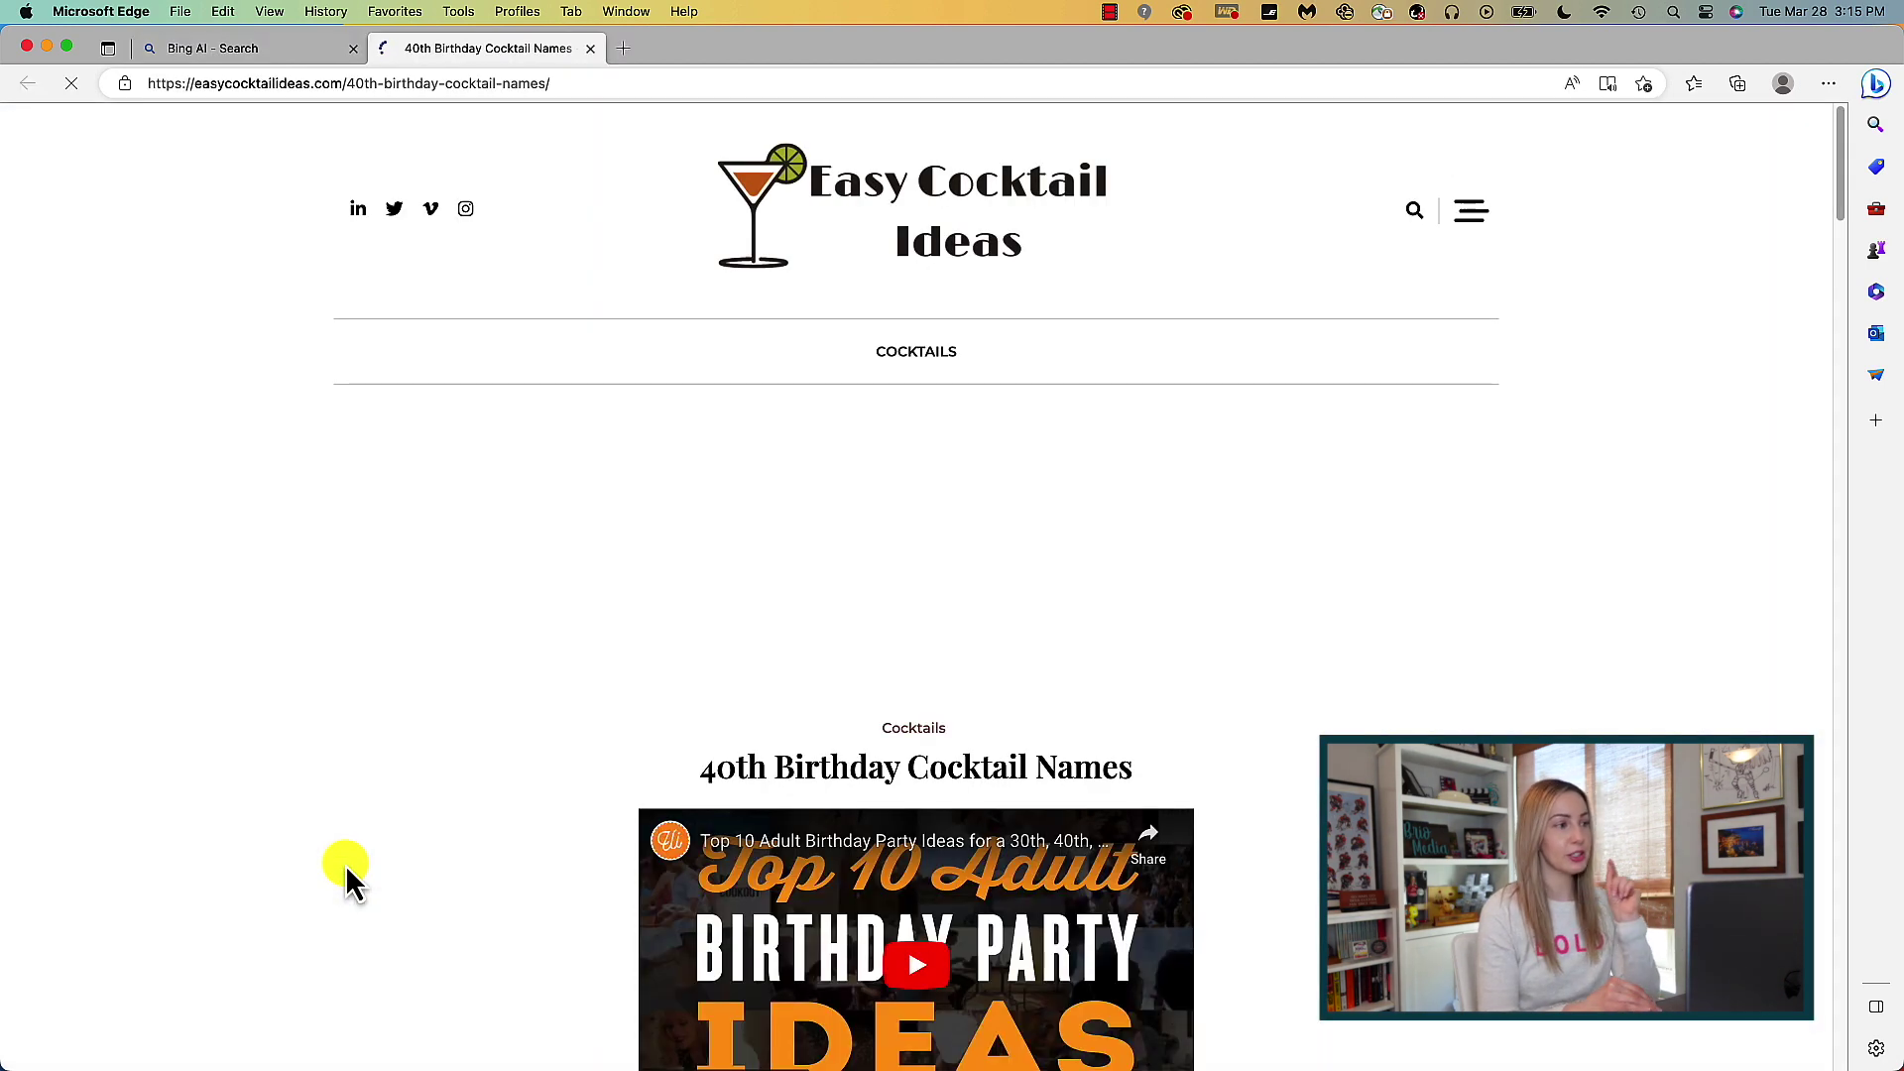
scroll(329, 801, down, 5)
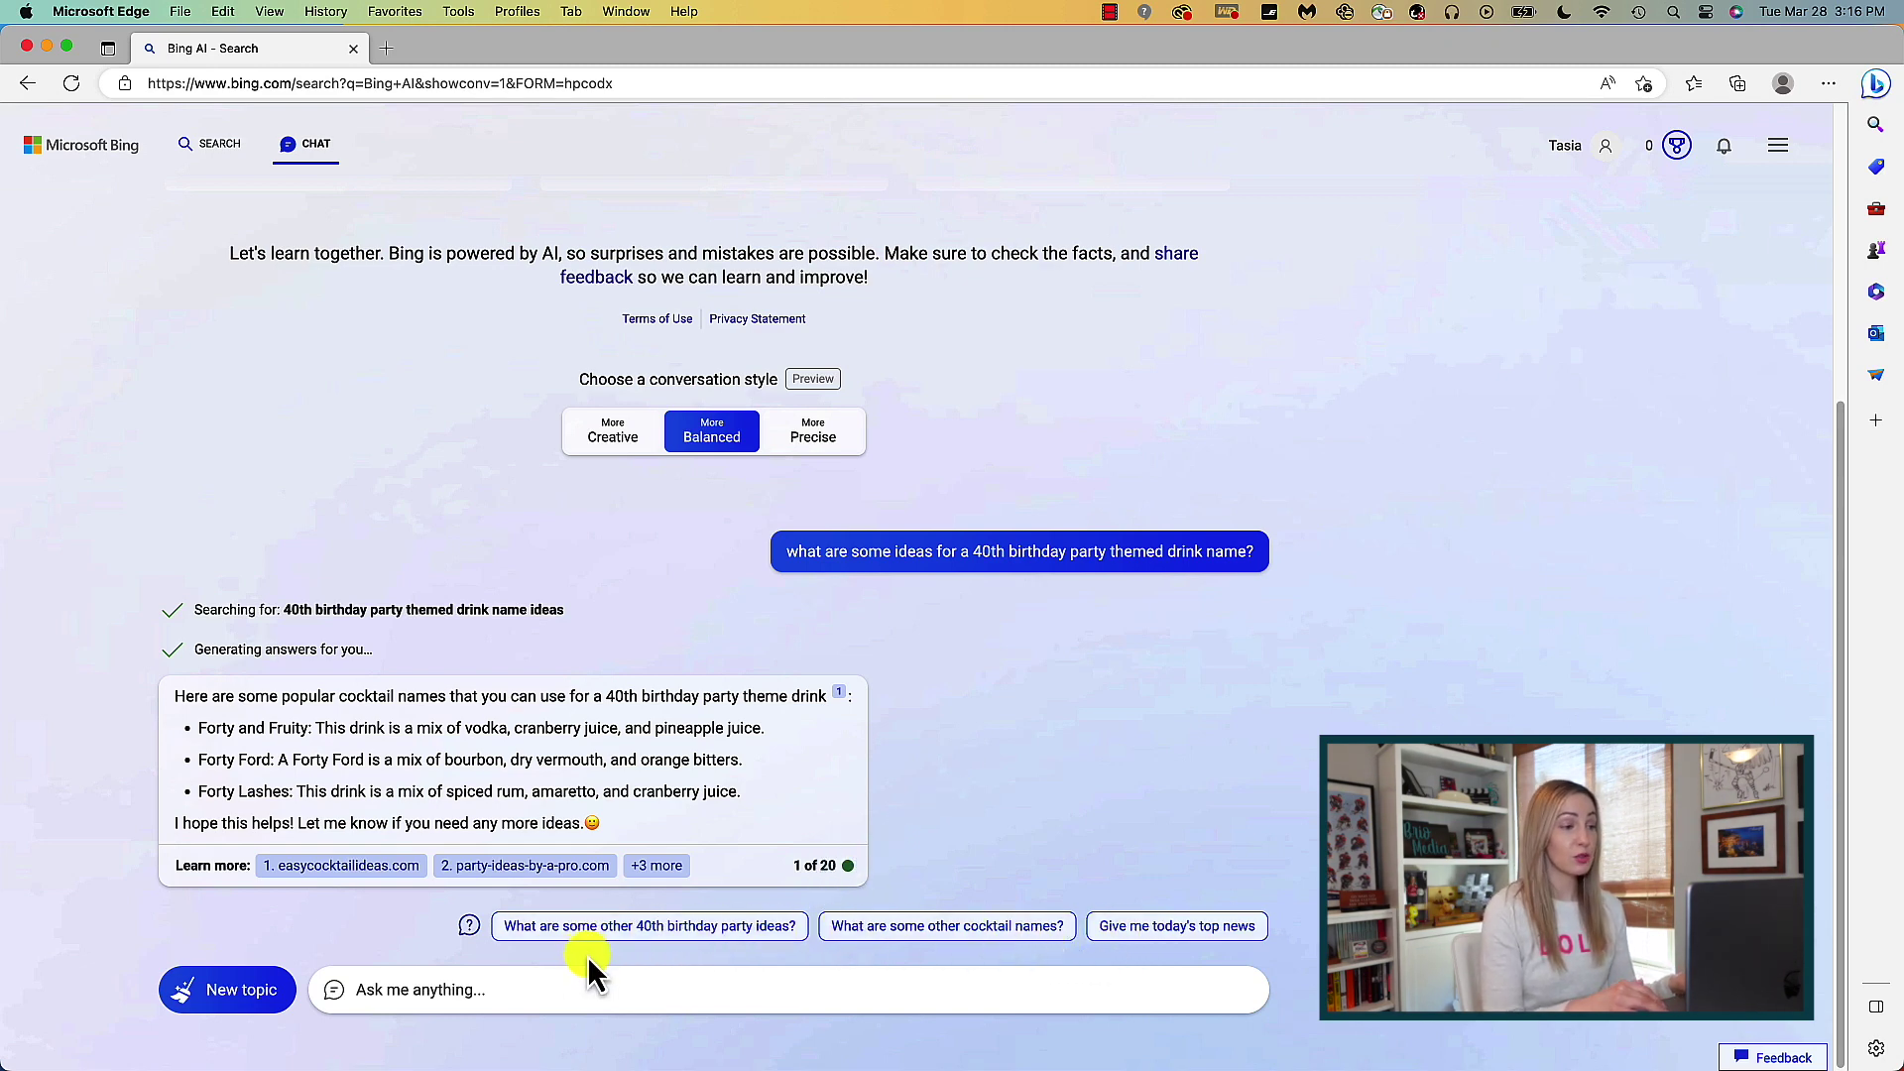
- Ask the suggested follow-up about other 40th birthday party ideas and show all images for the answer
click(643, 930)
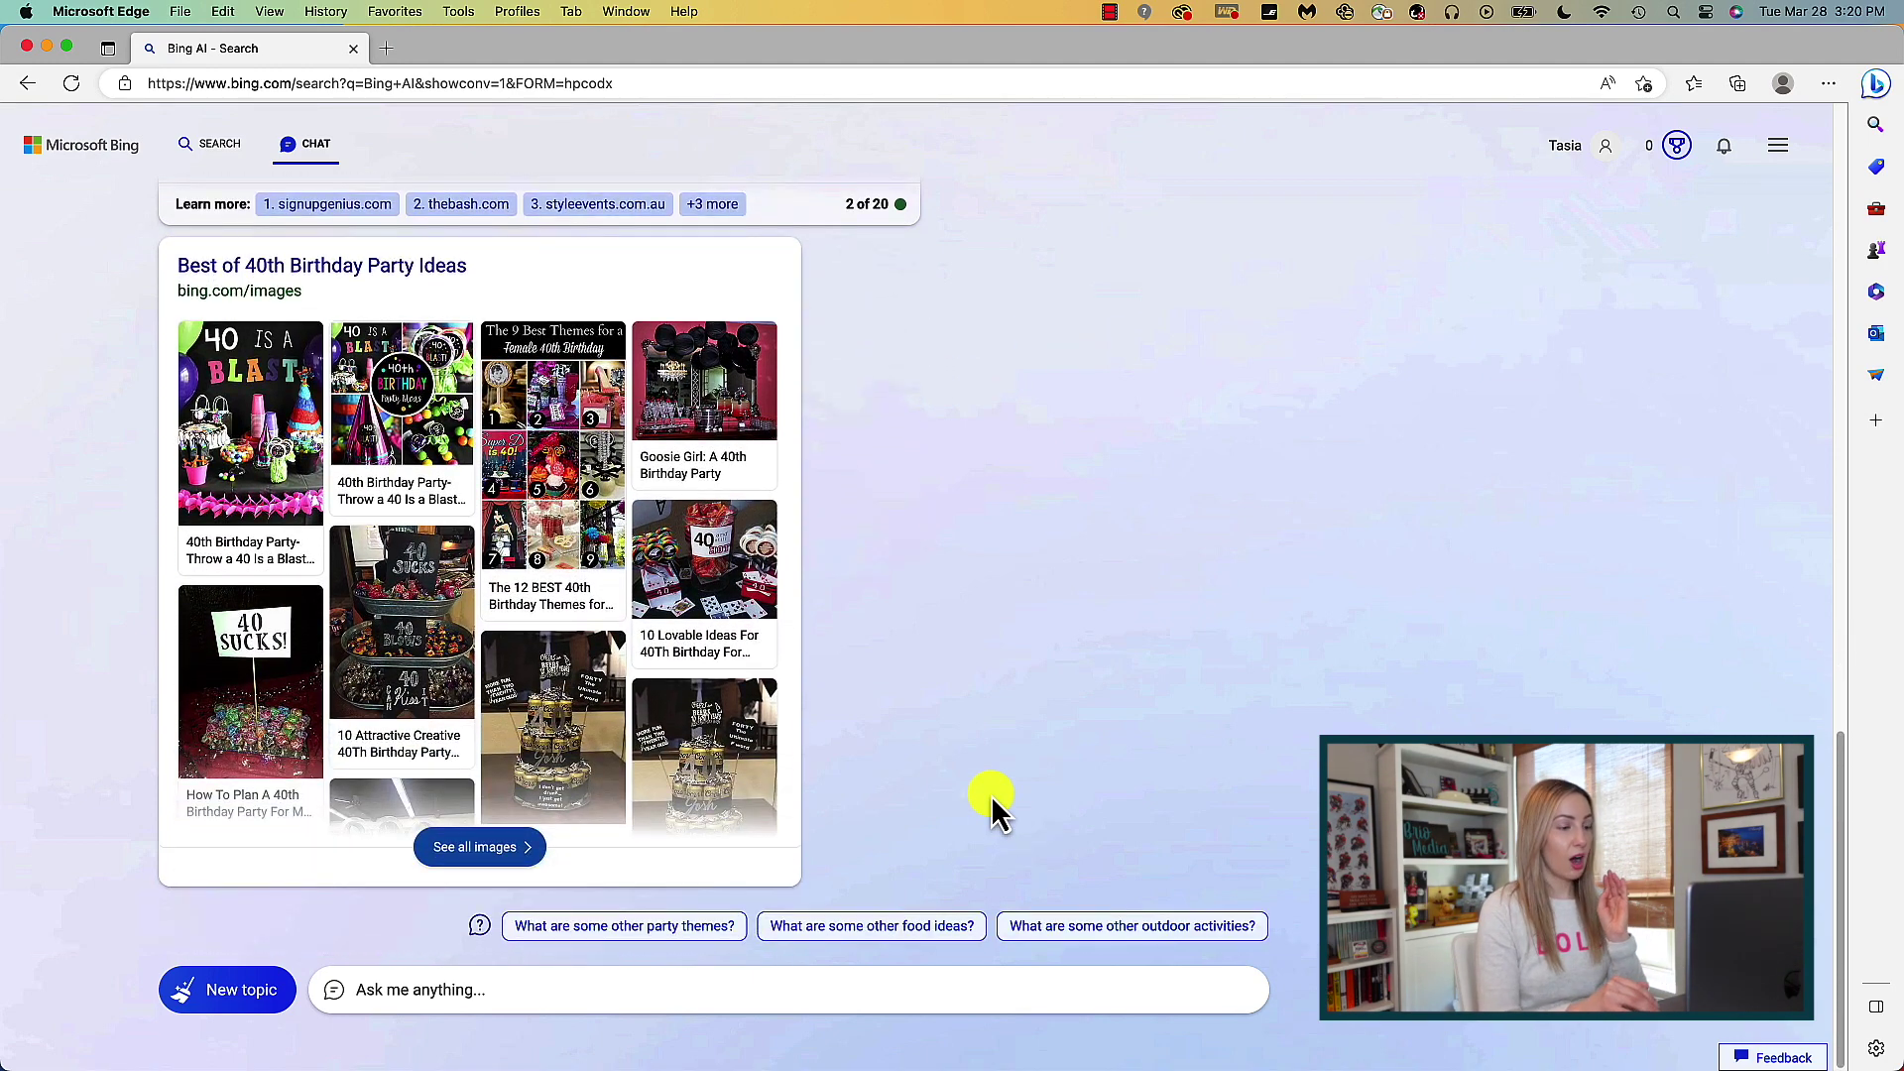
click(512, 848)
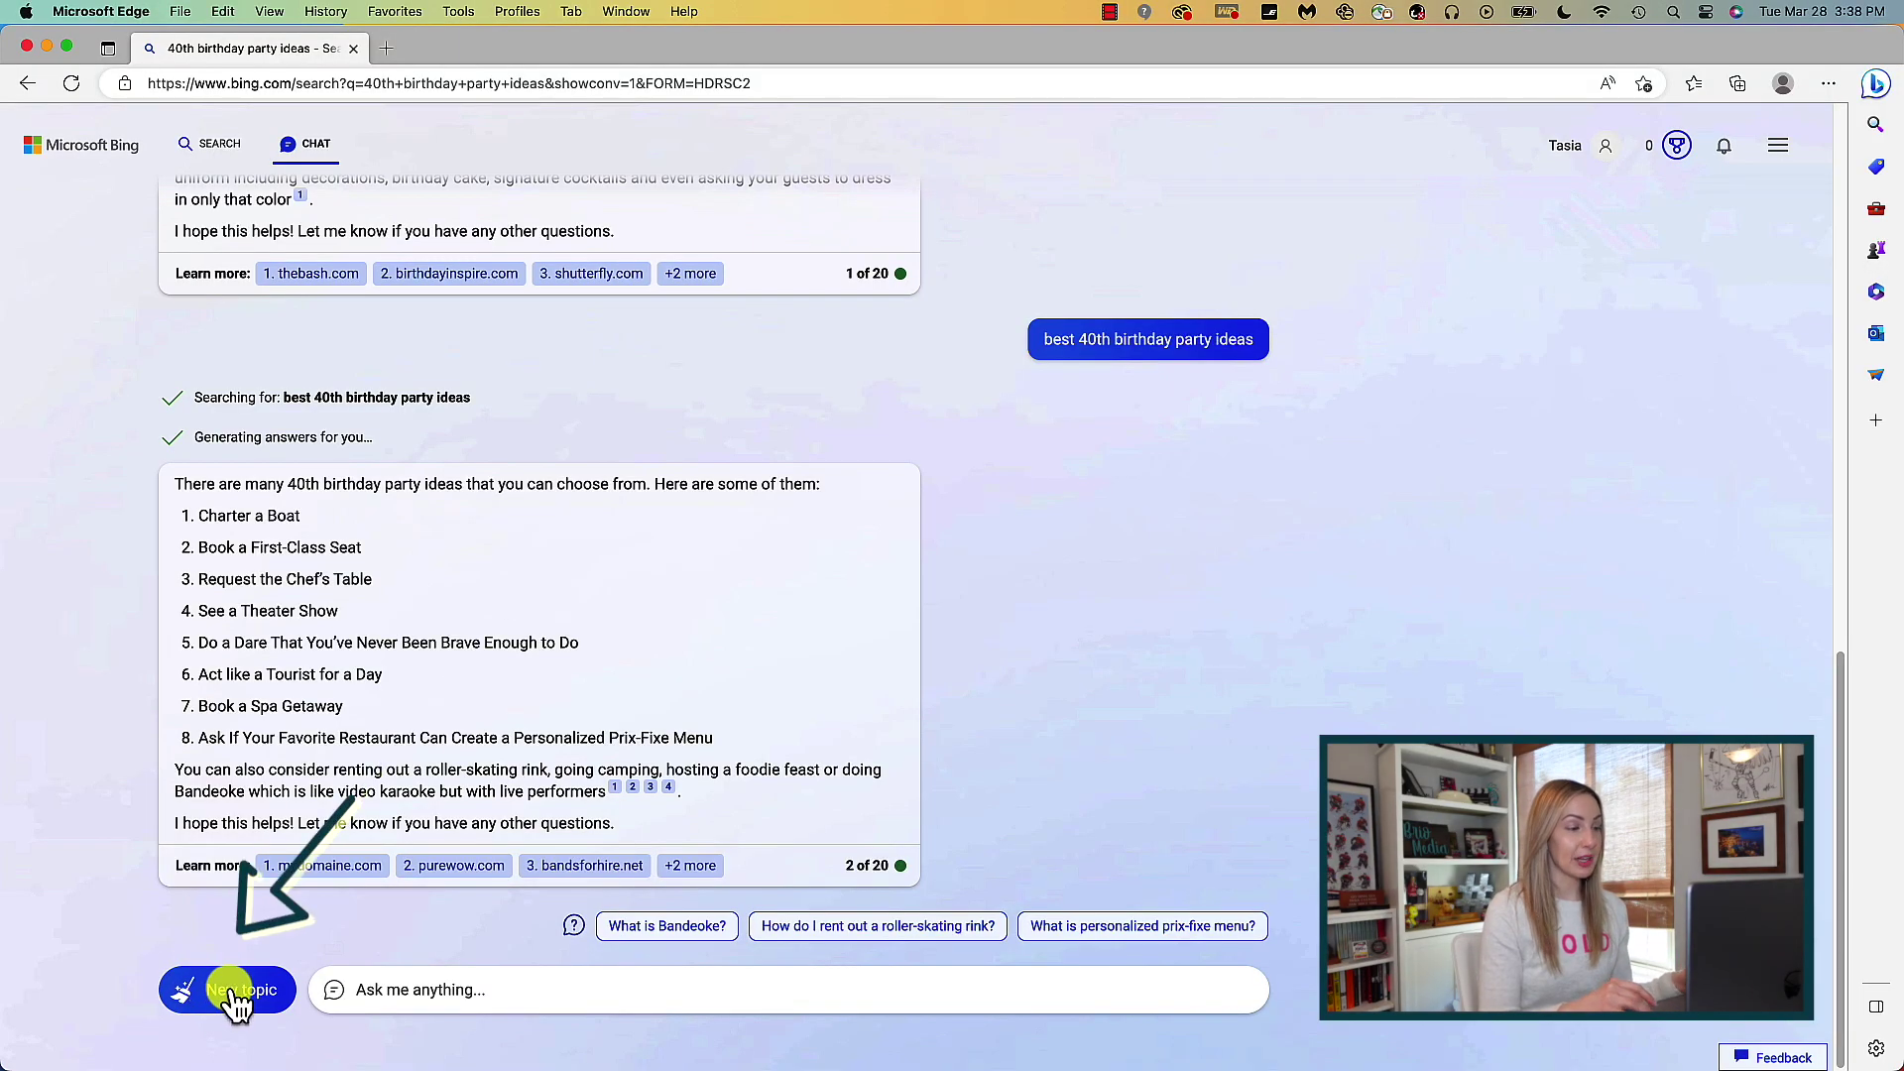
- Start a new chat topic and set the conversation style to More Creative
click(236, 991)
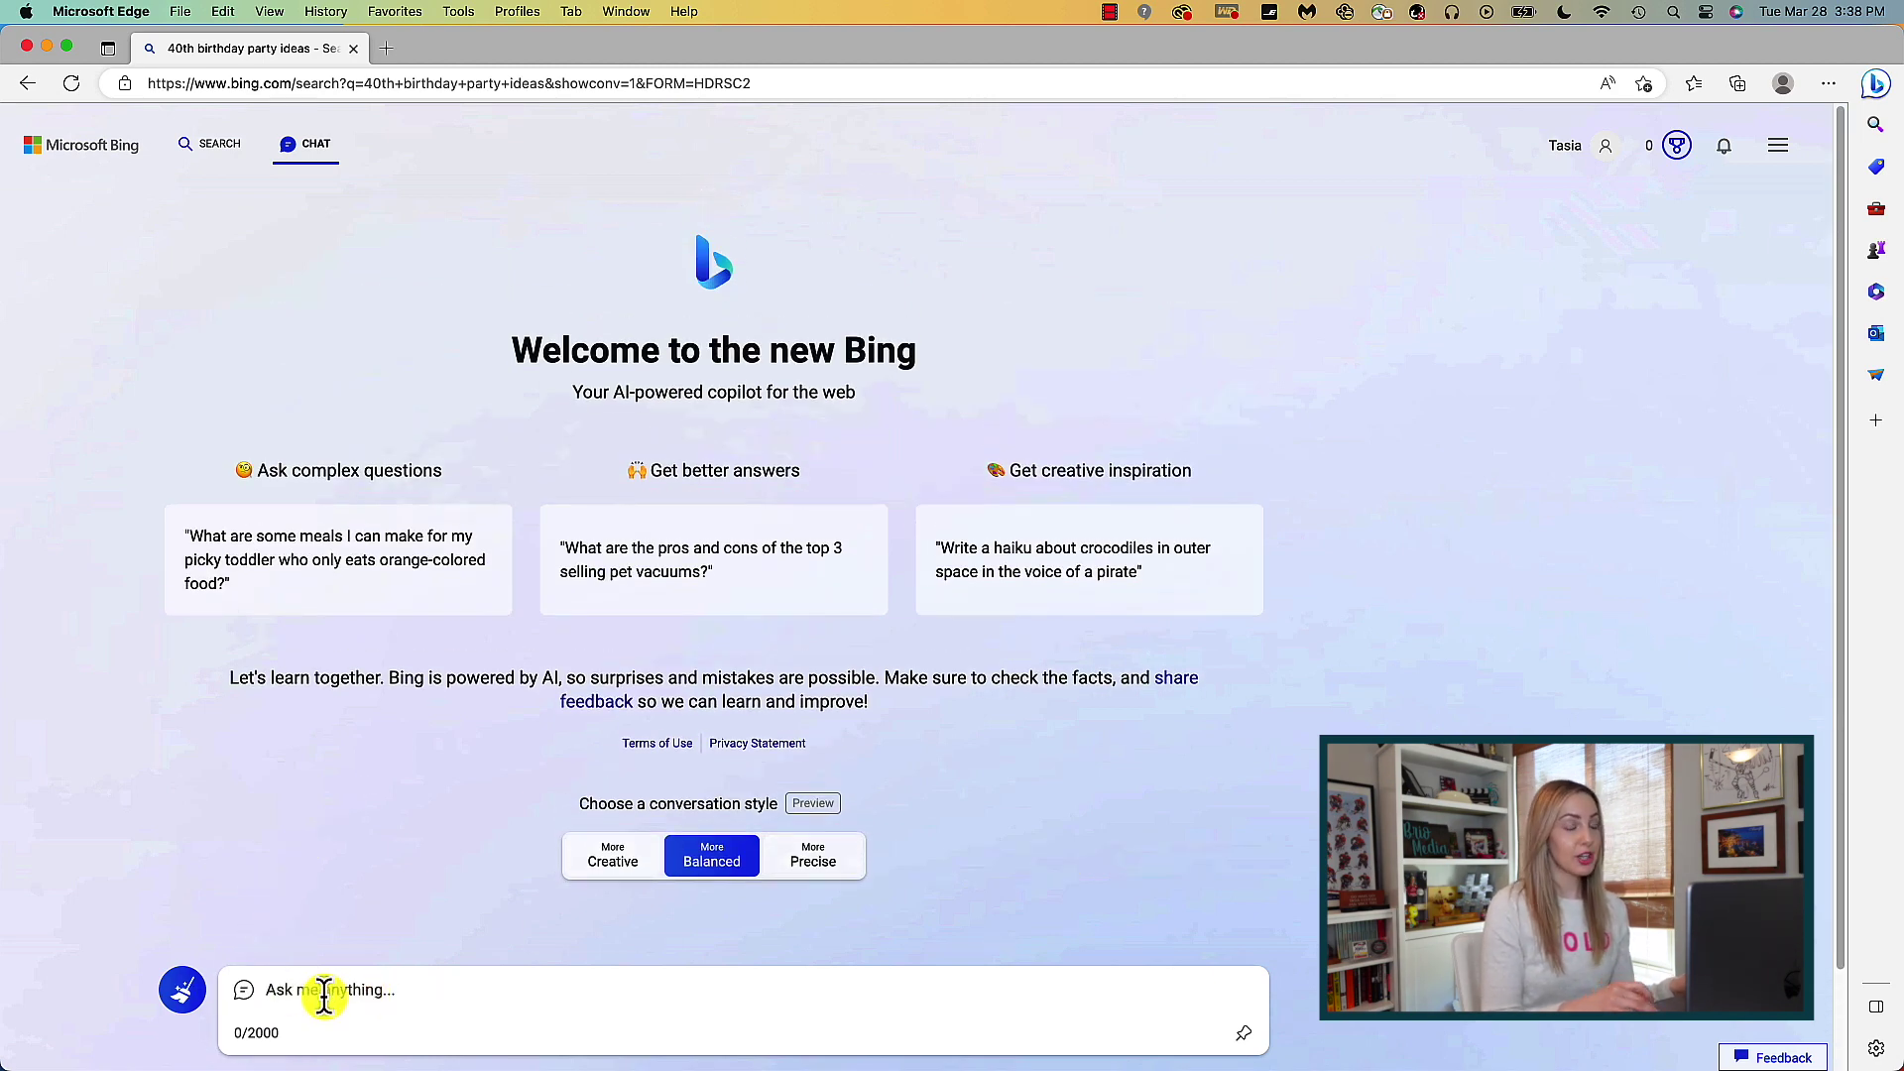
click(423, 989)
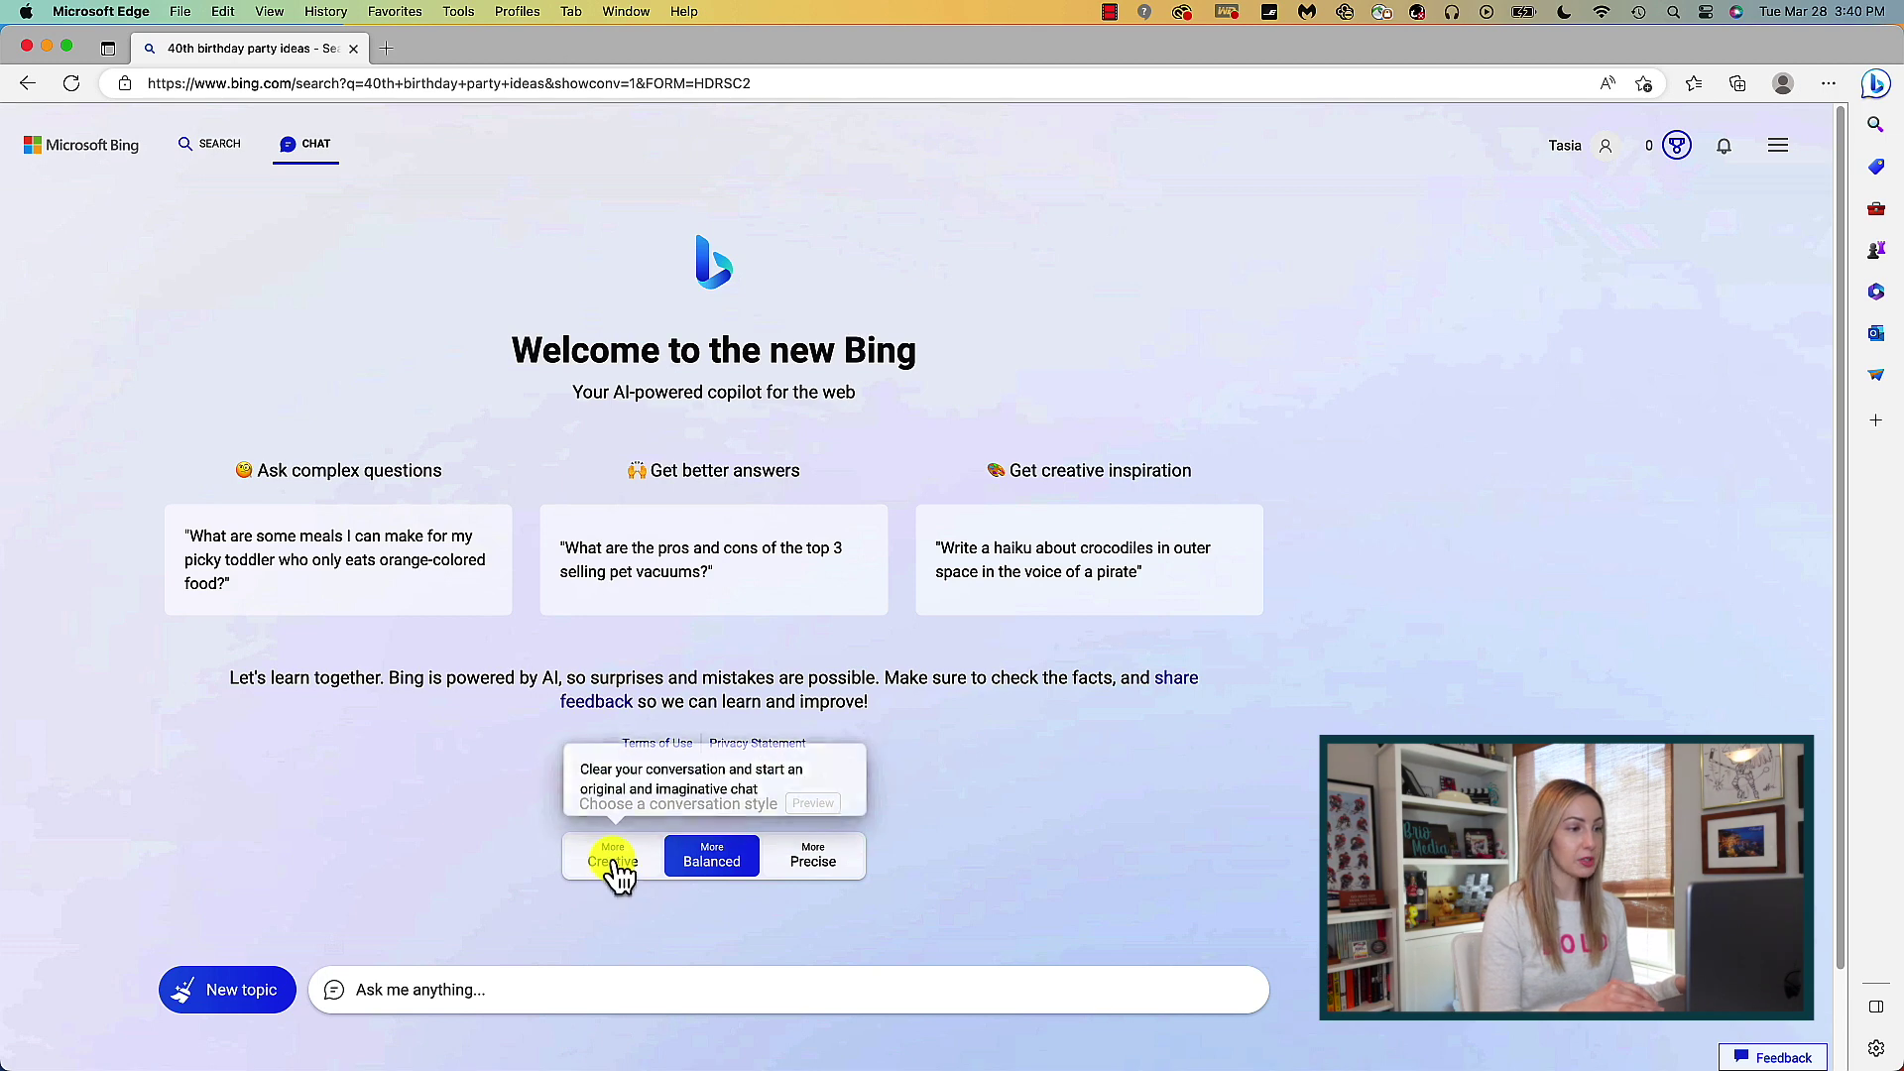
click(612, 858)
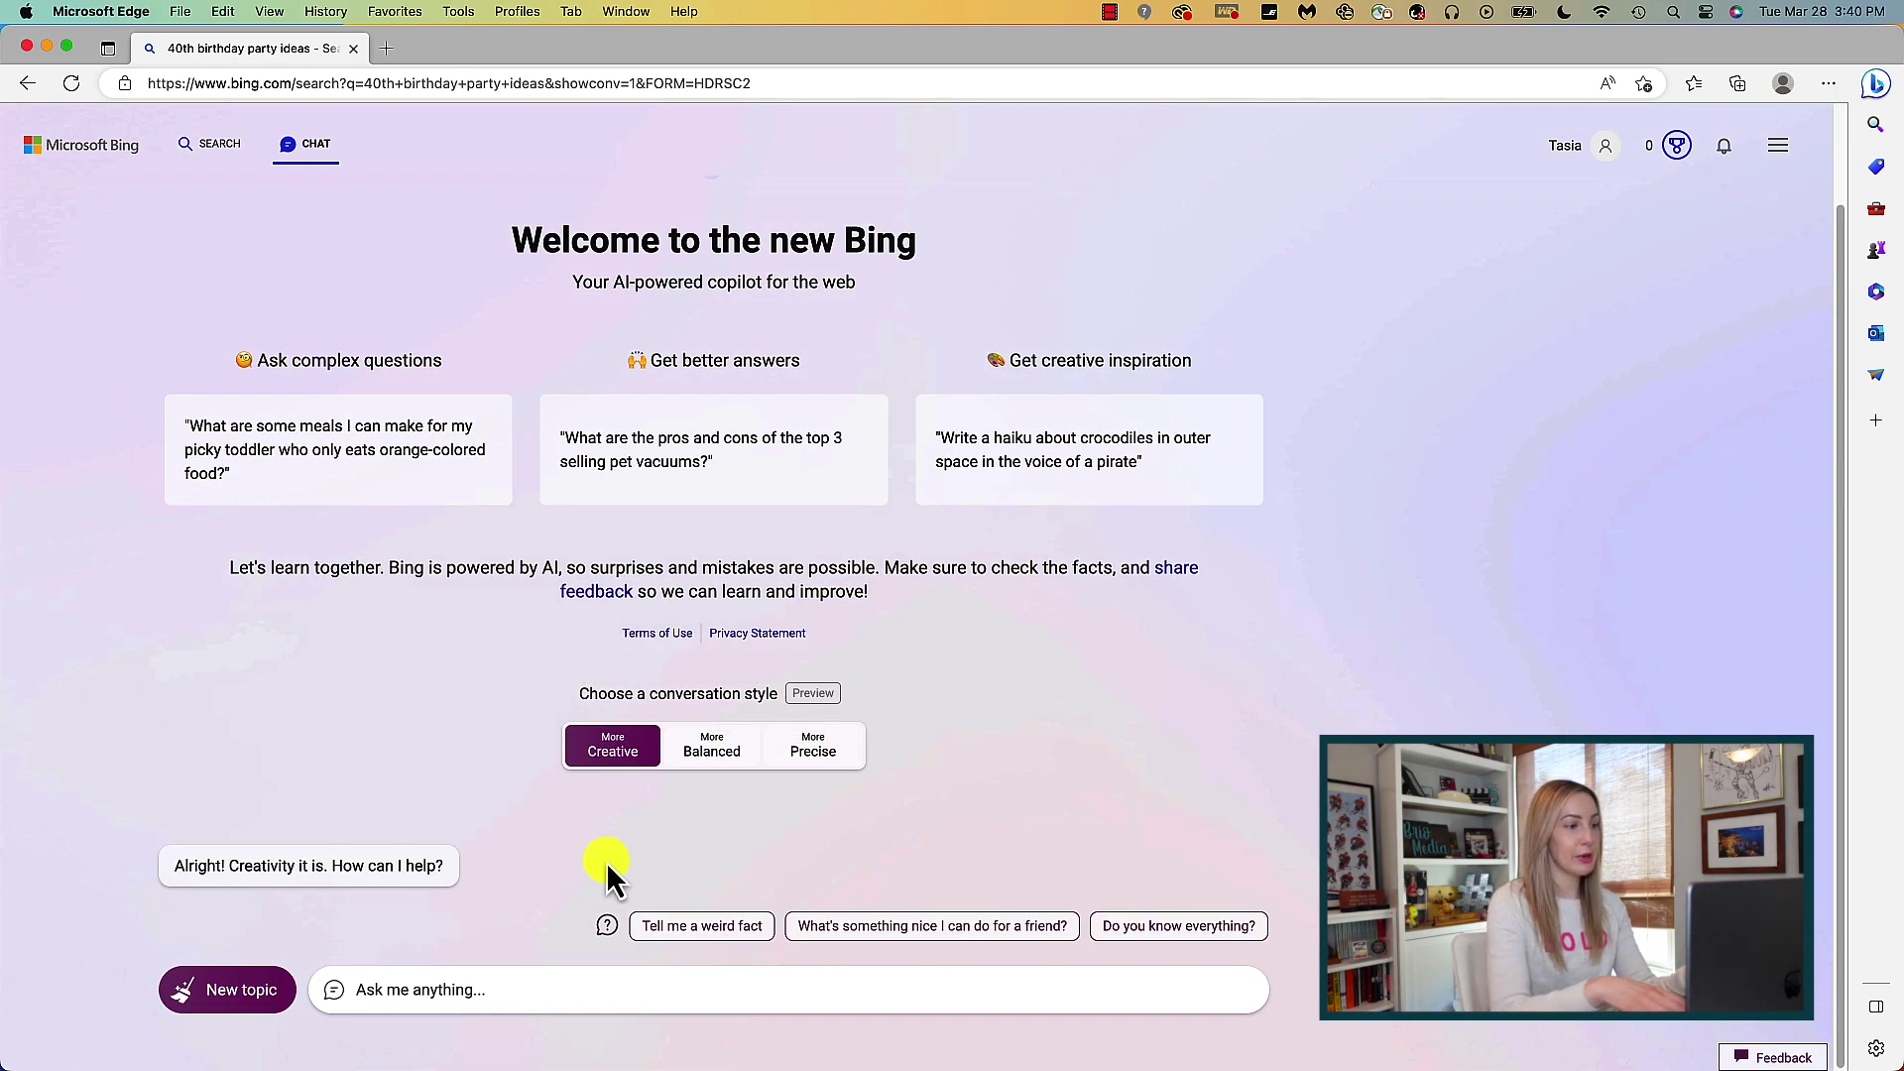
- Request an email newsletter promoting a new merch line with the sayings Techie, Talk Techie To Me, and Custodean, and ask the suggested question about changes
click(384, 986)
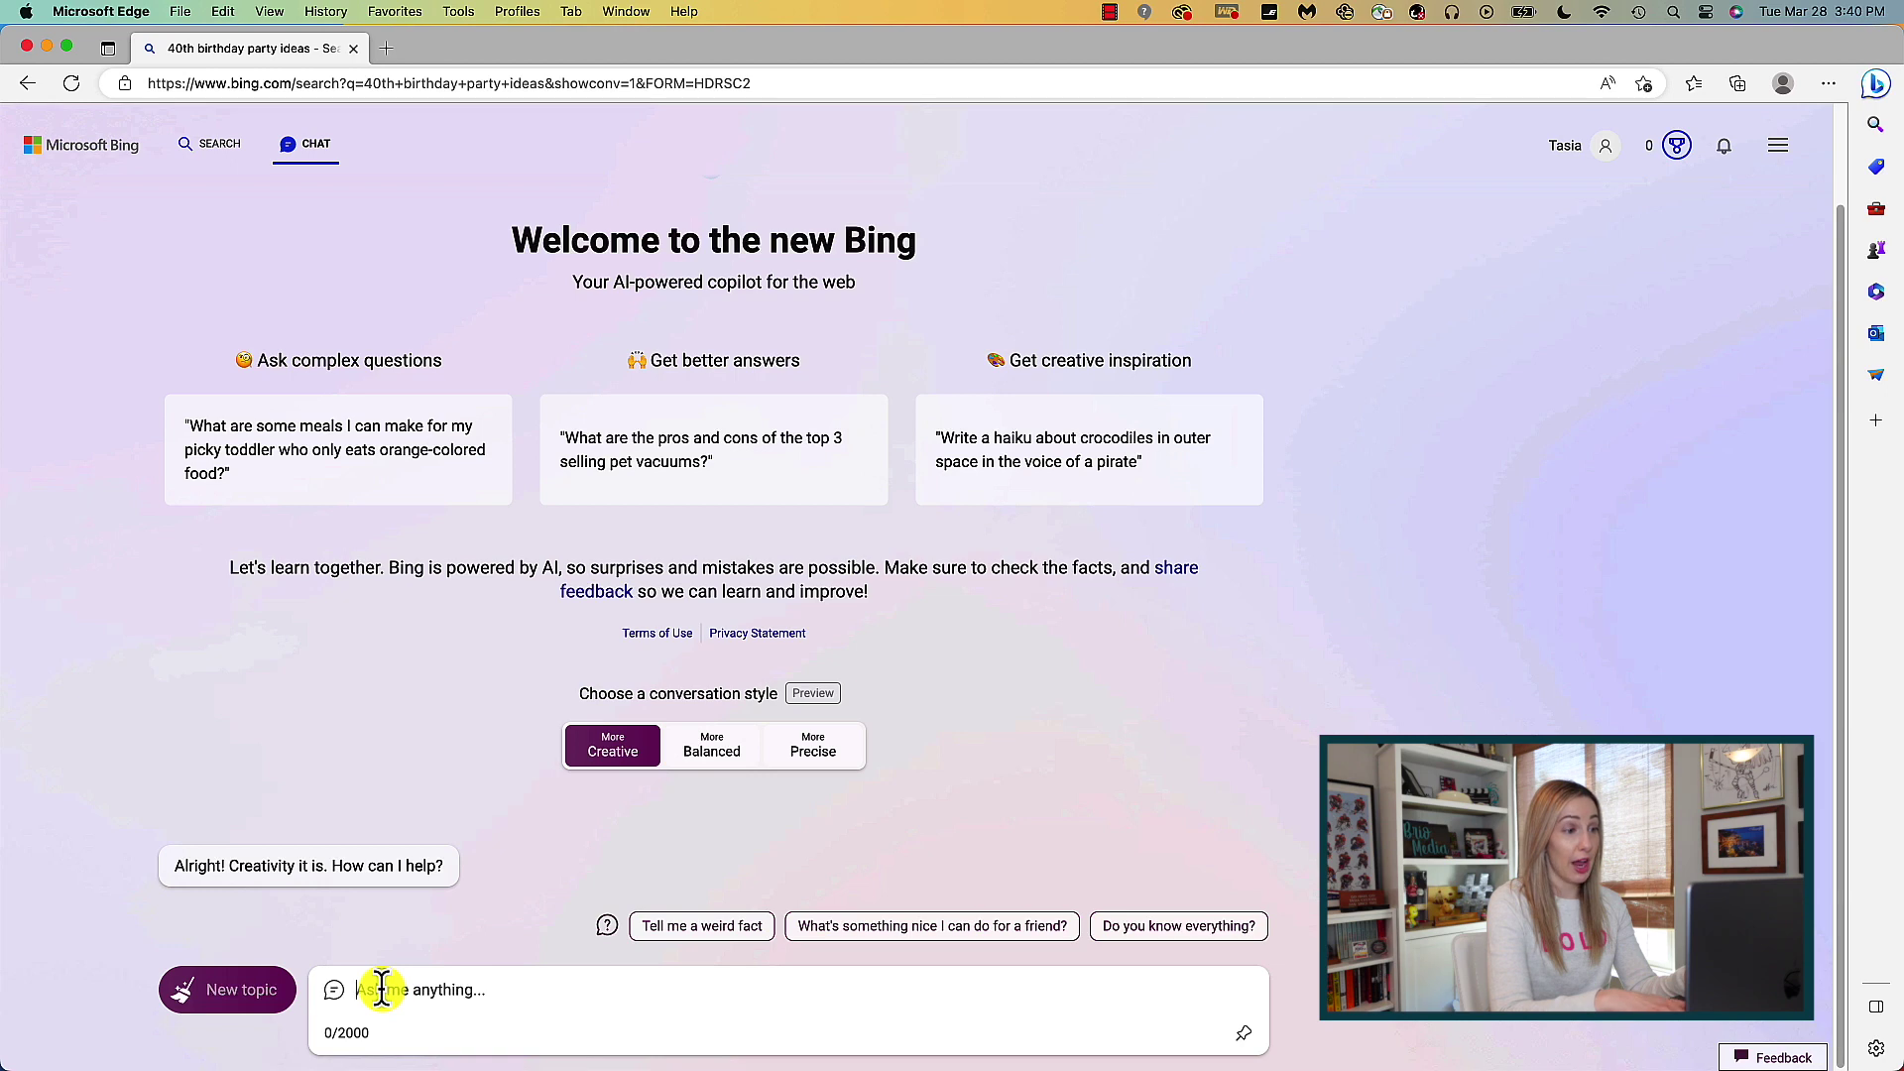
text(write an email newsletter promoting my new merch line. The merch features sayings like Techie, Talk Techie To Me, and Custodean)
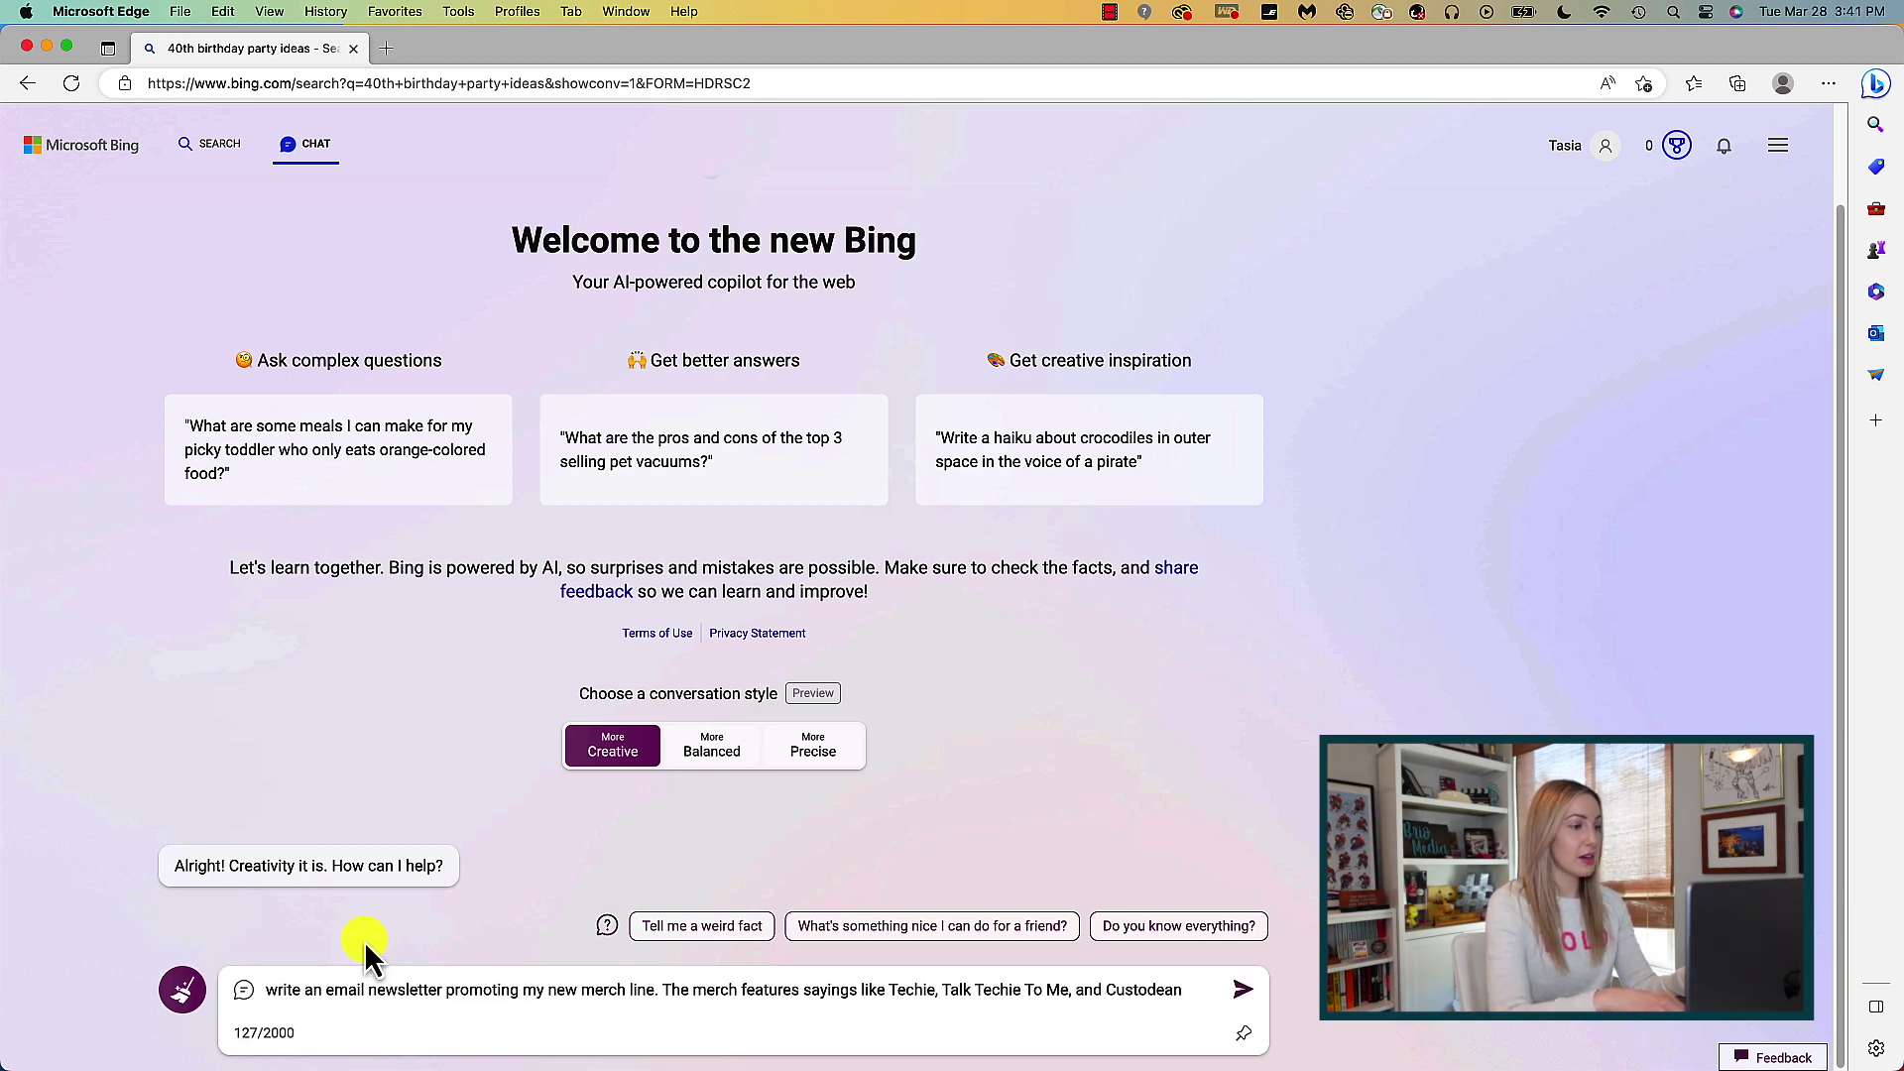
key(Return)
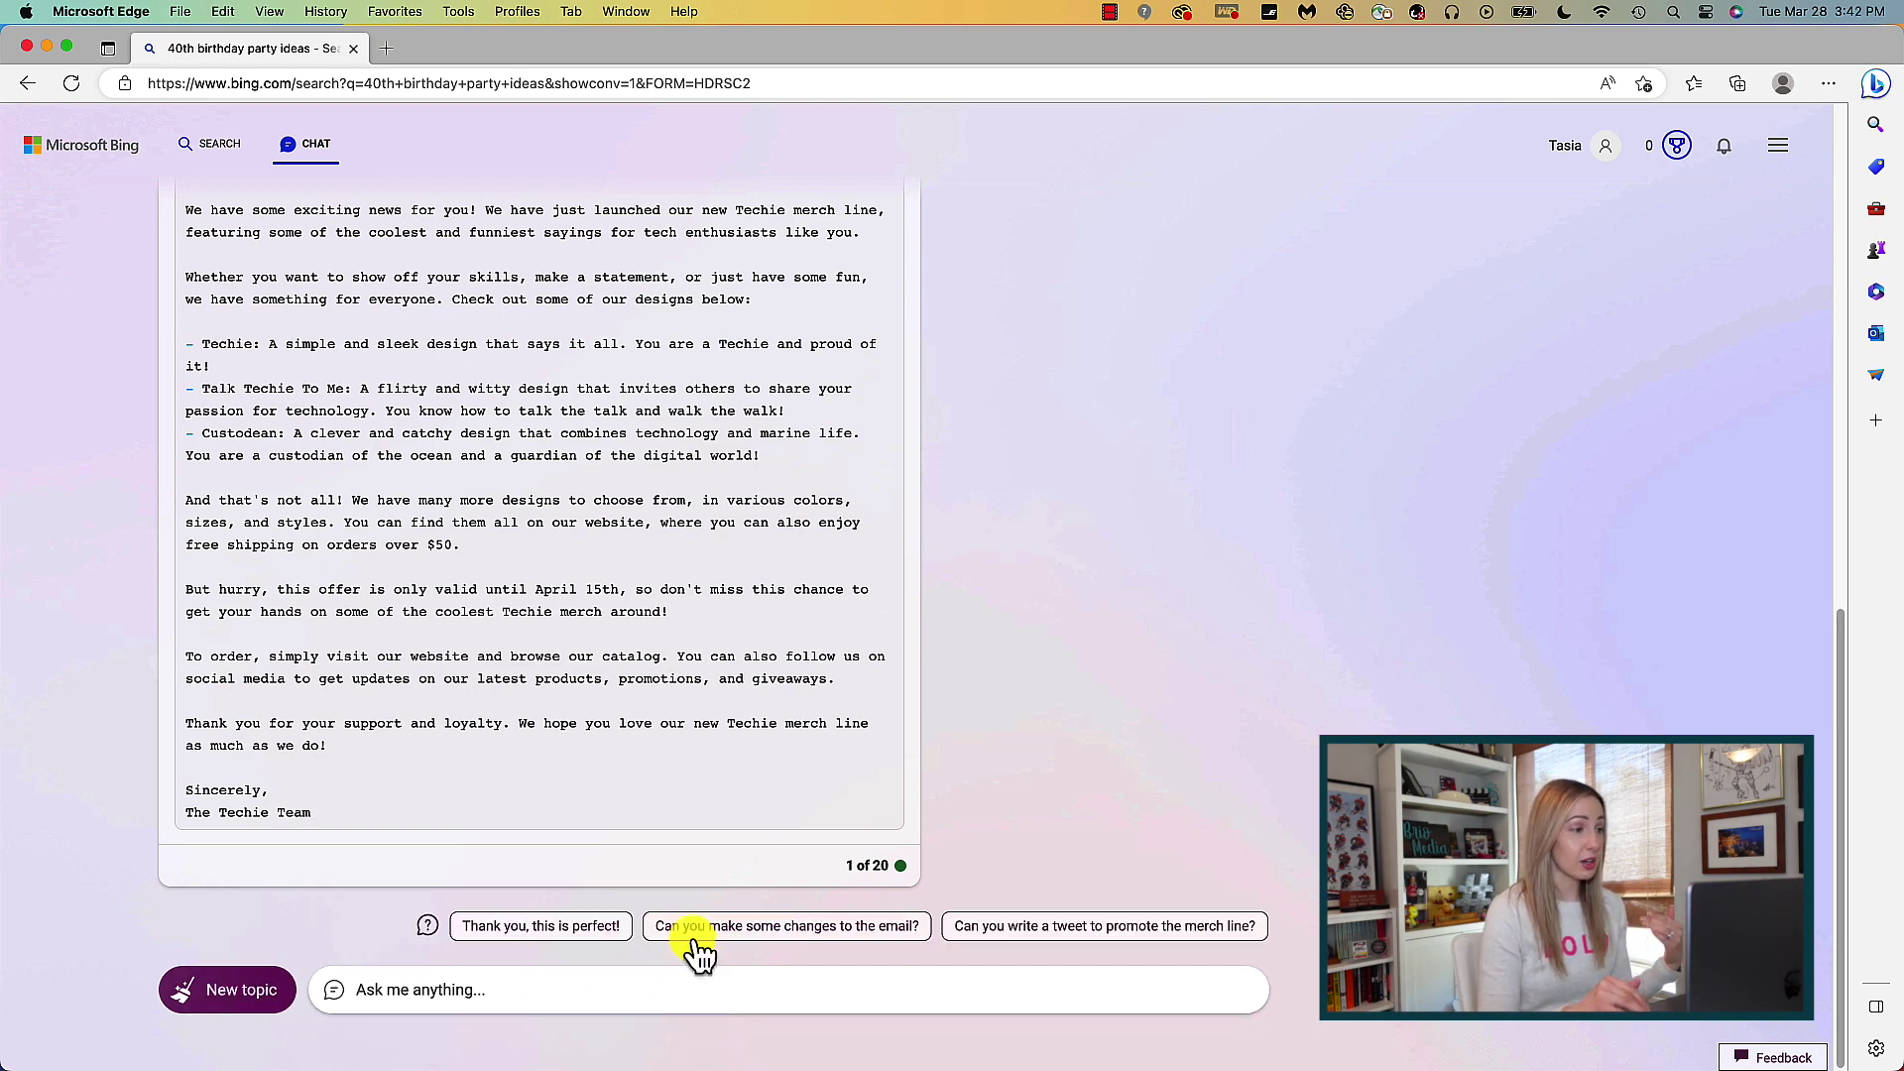
click(812, 937)
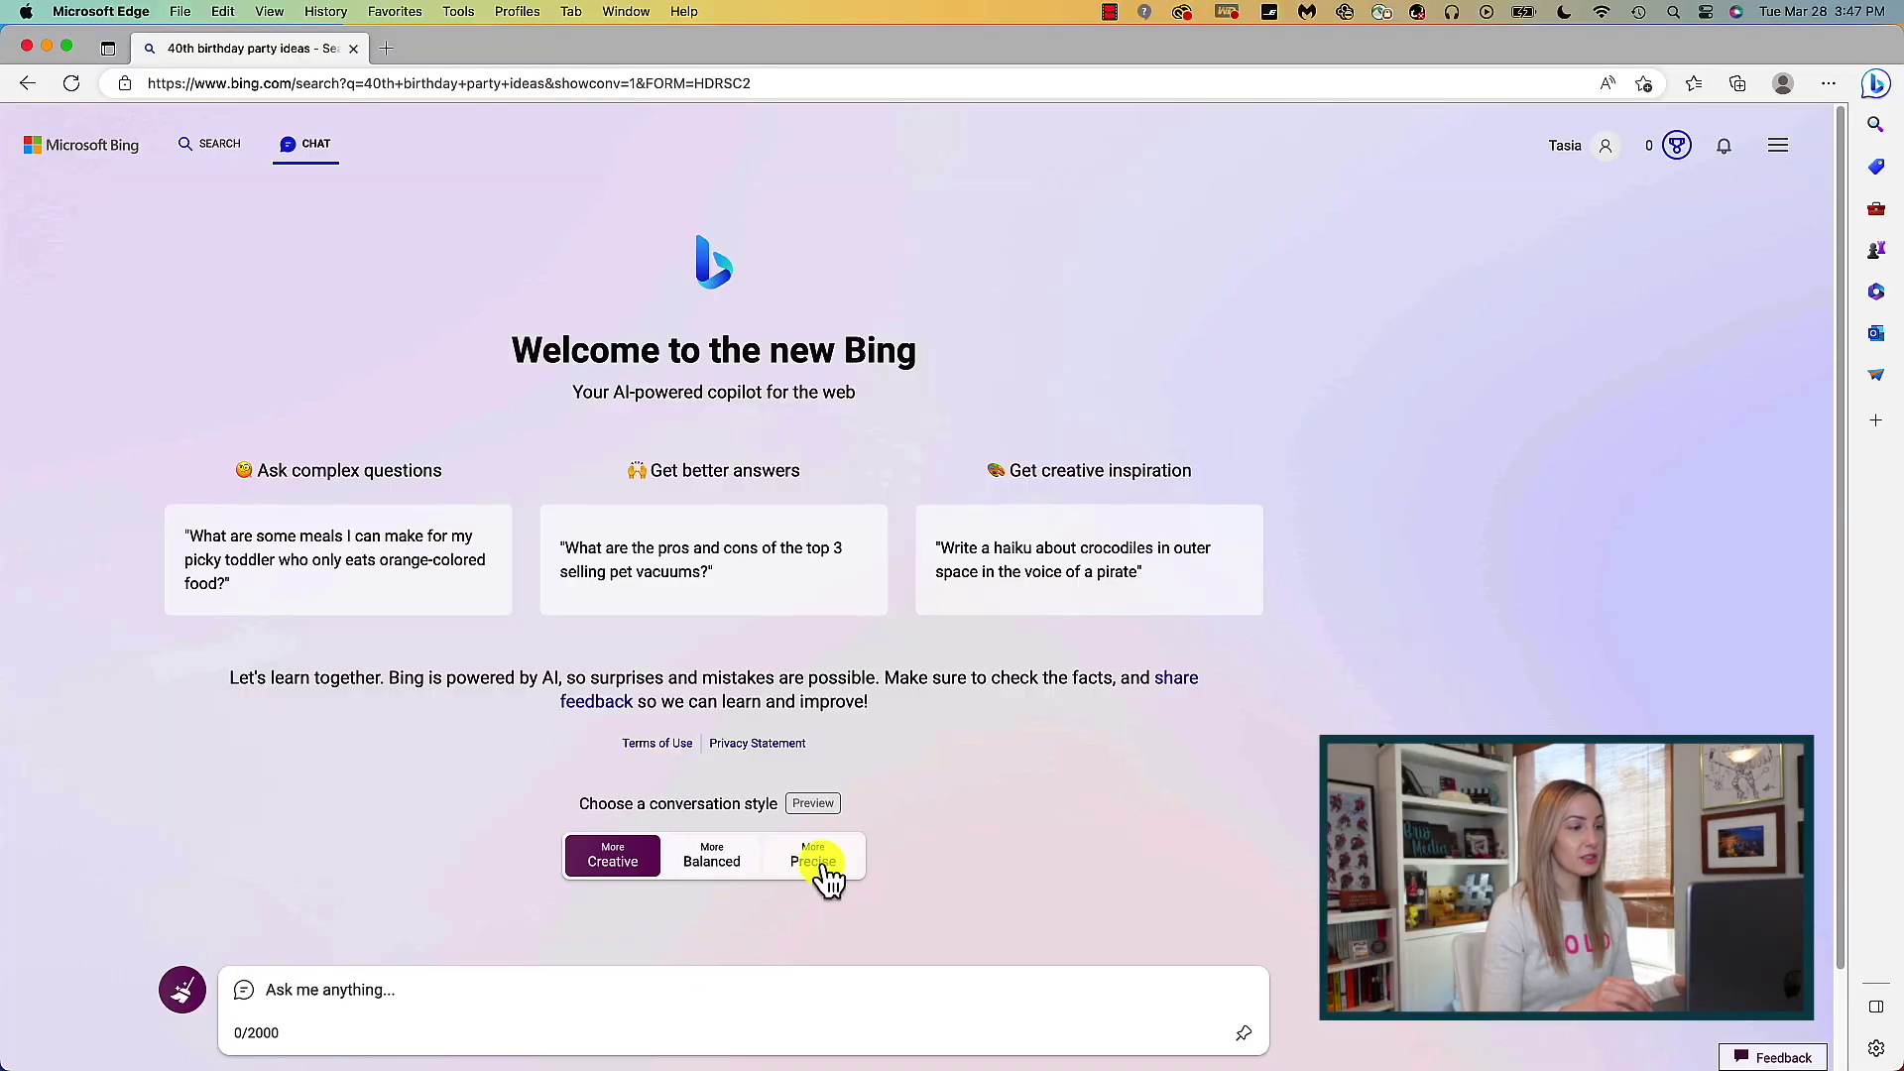
- Set the conversation style to More Precise and ask "can you help me plan a road trip from phoenix to santa monica?"
click(821, 865)
text(can you help me plan a road trip from phoenix to )
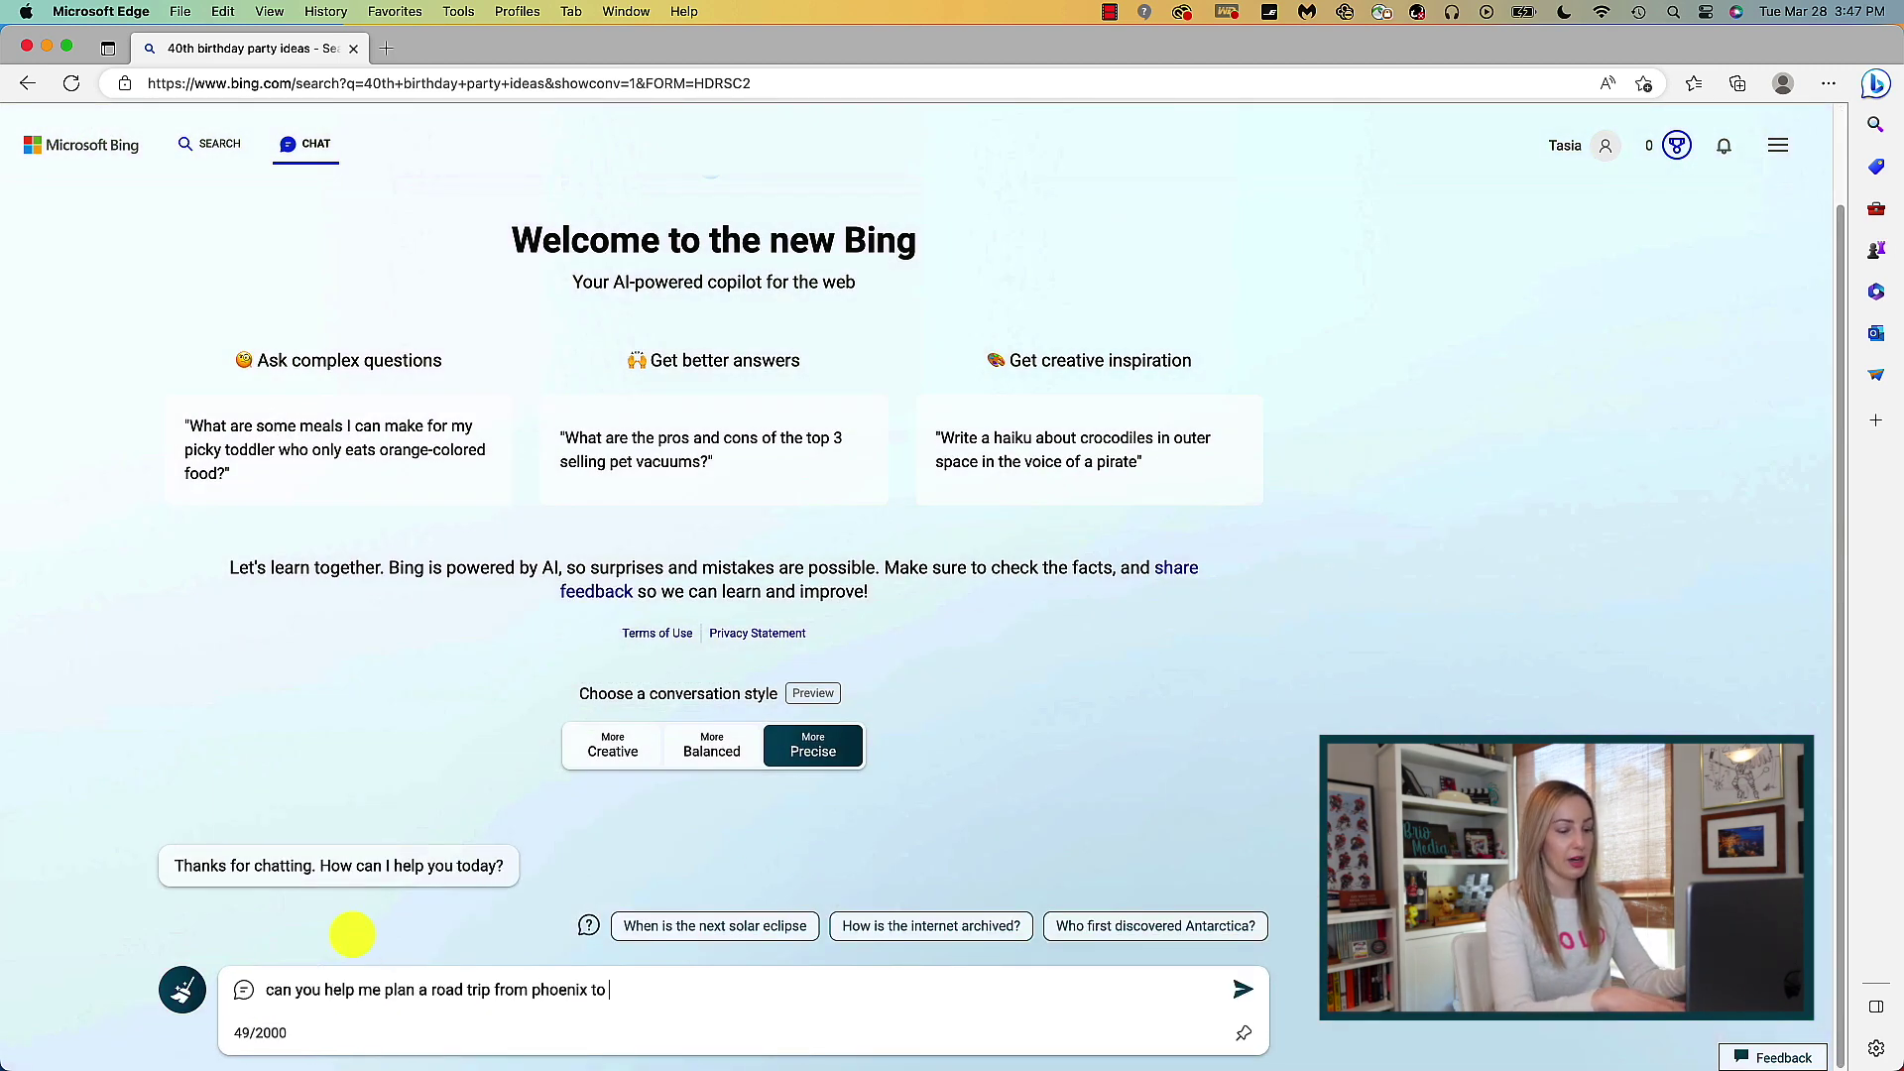
text(santa monic)
key(BackSpace)
key(BackSpace)
text(nica?)
key(Return)
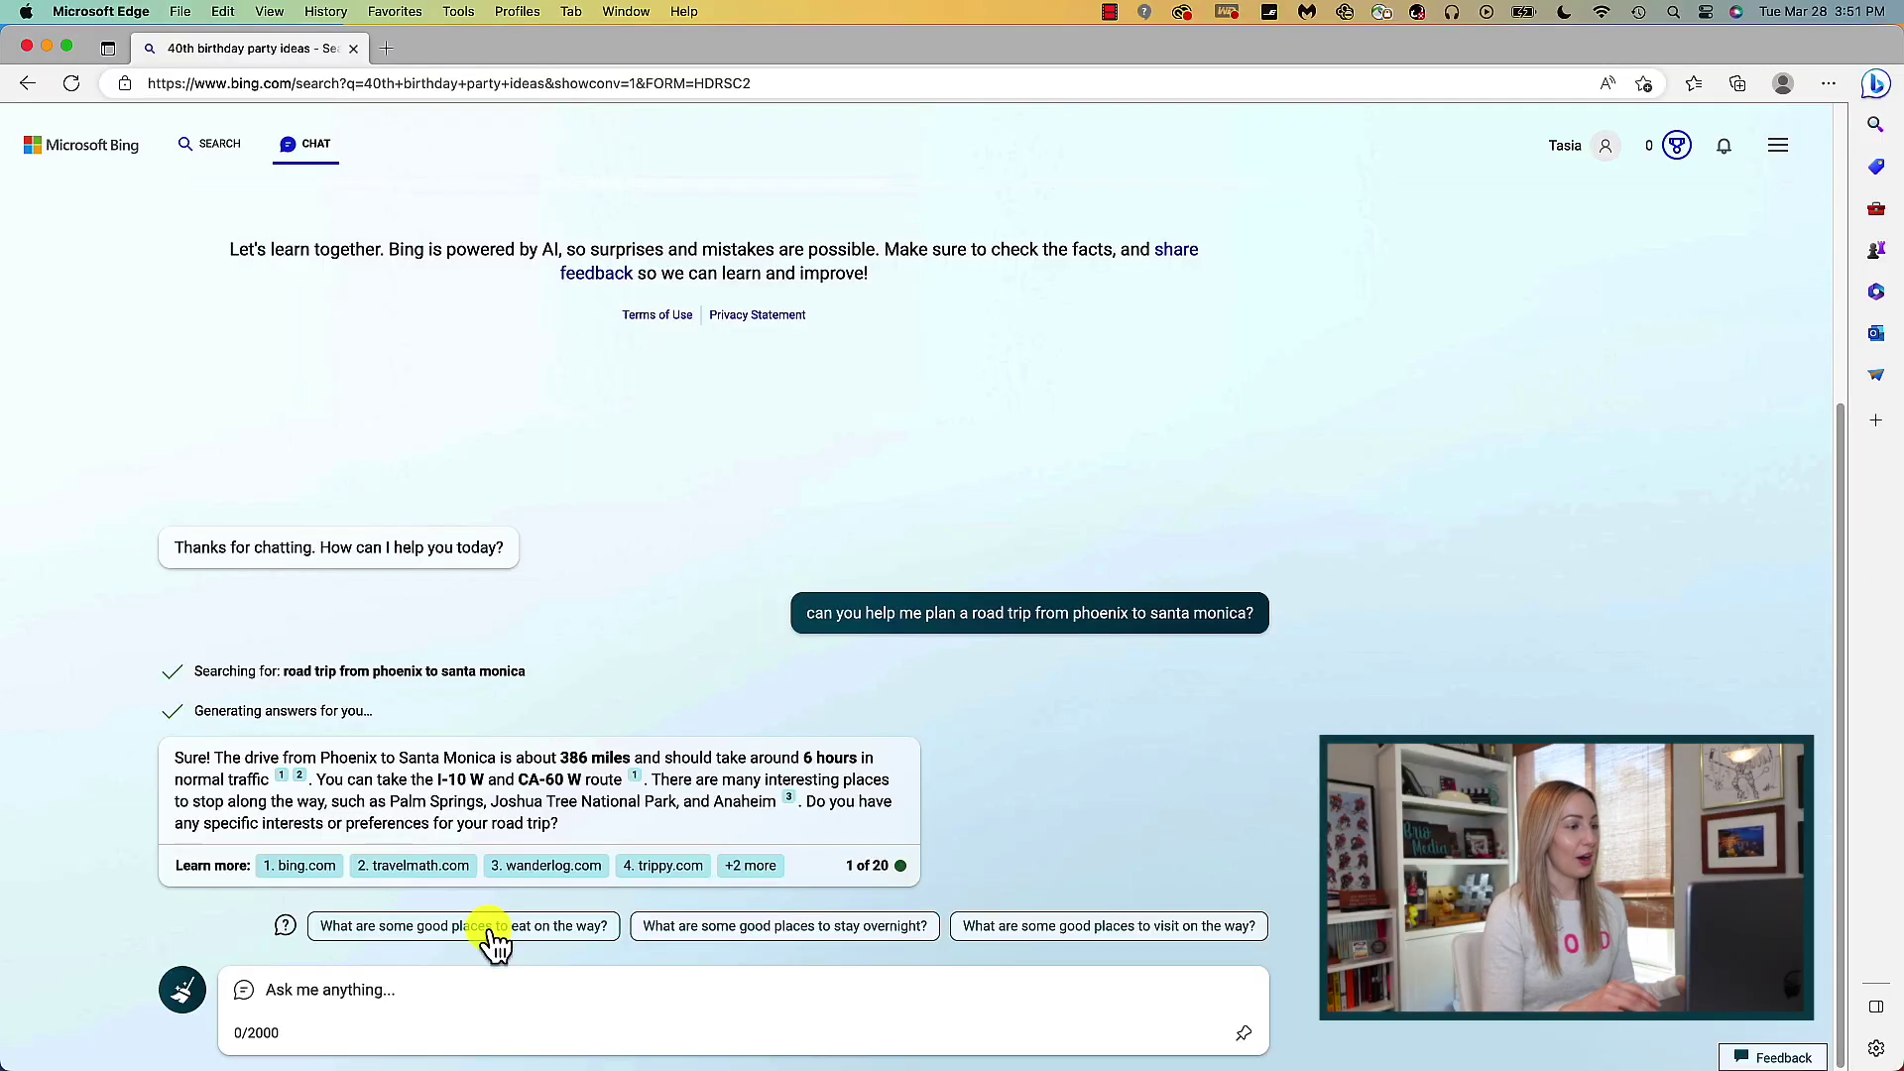
- Ask the suggested question about places to eat on the way, followed by "i really like salmon. are there any good fish restaurants en route?"
click(491, 930)
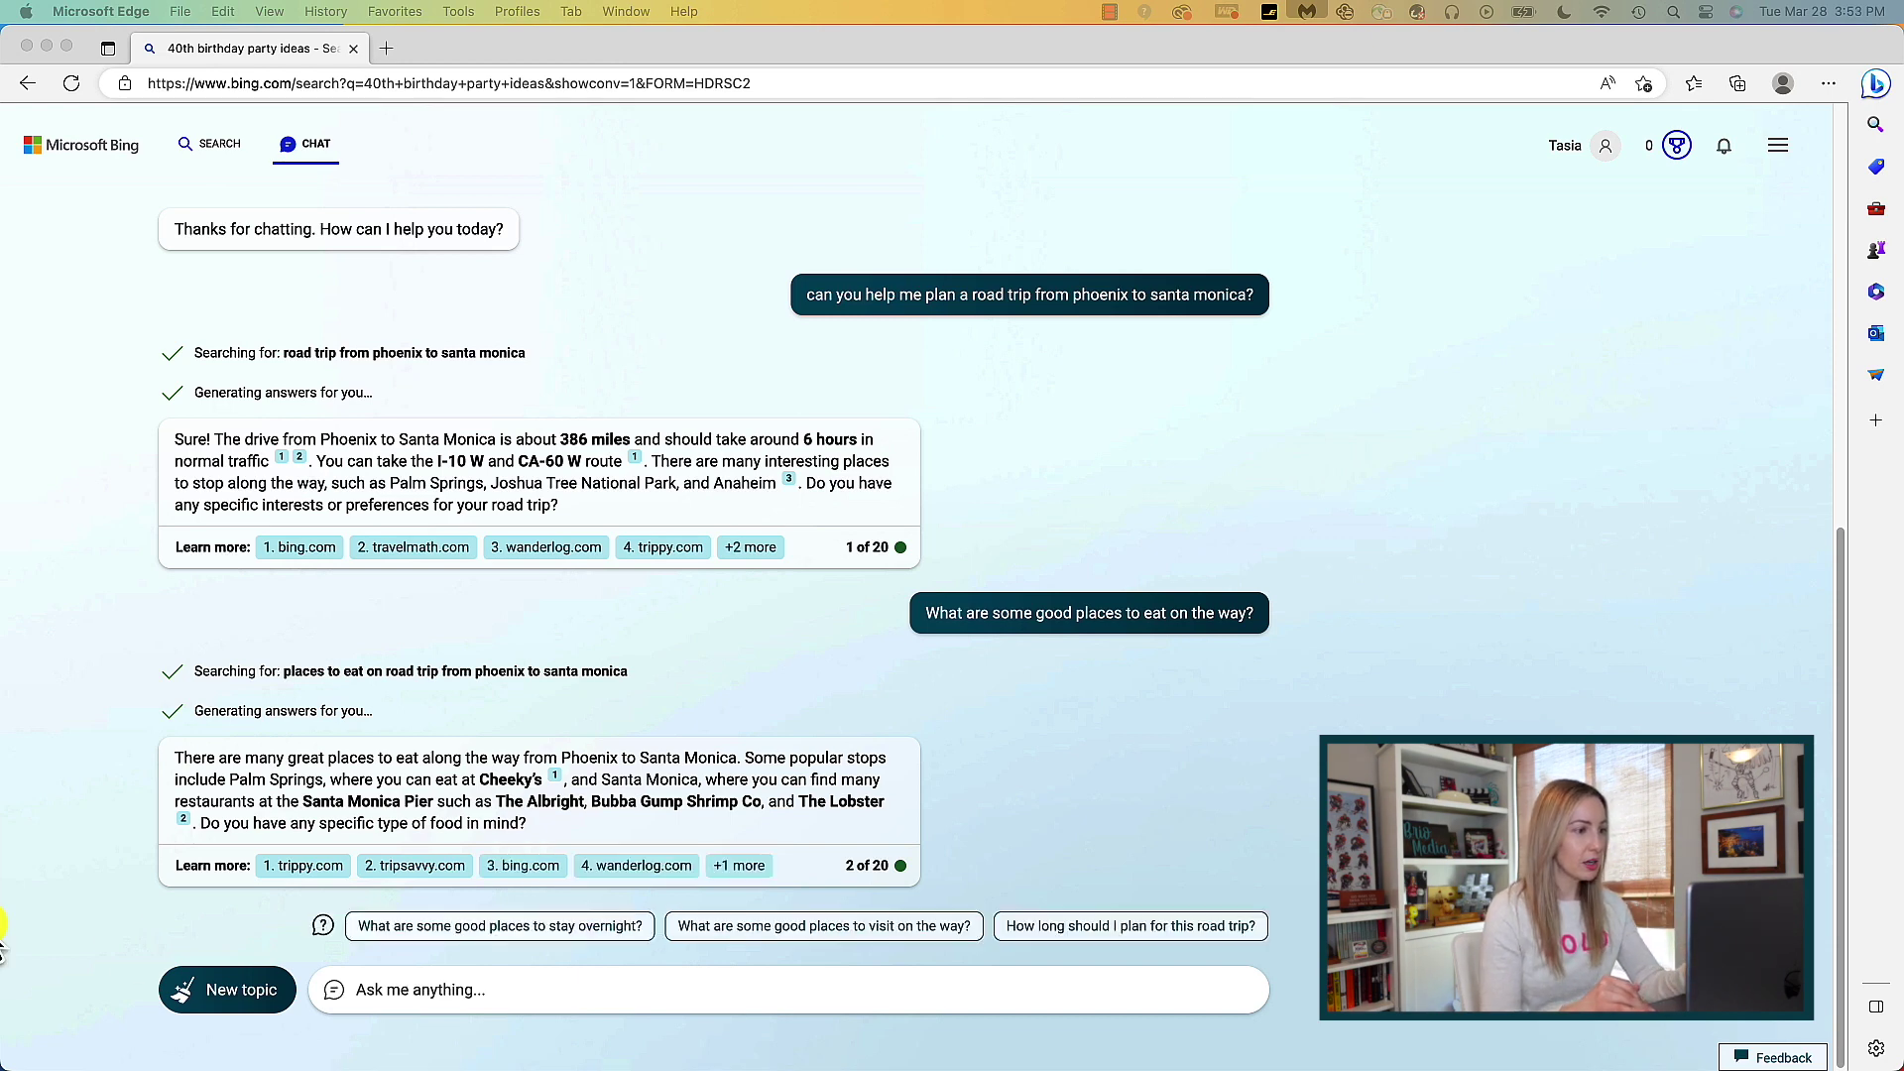
click(439, 990)
text(i really like salmon. are there any good fish restaurants  a)
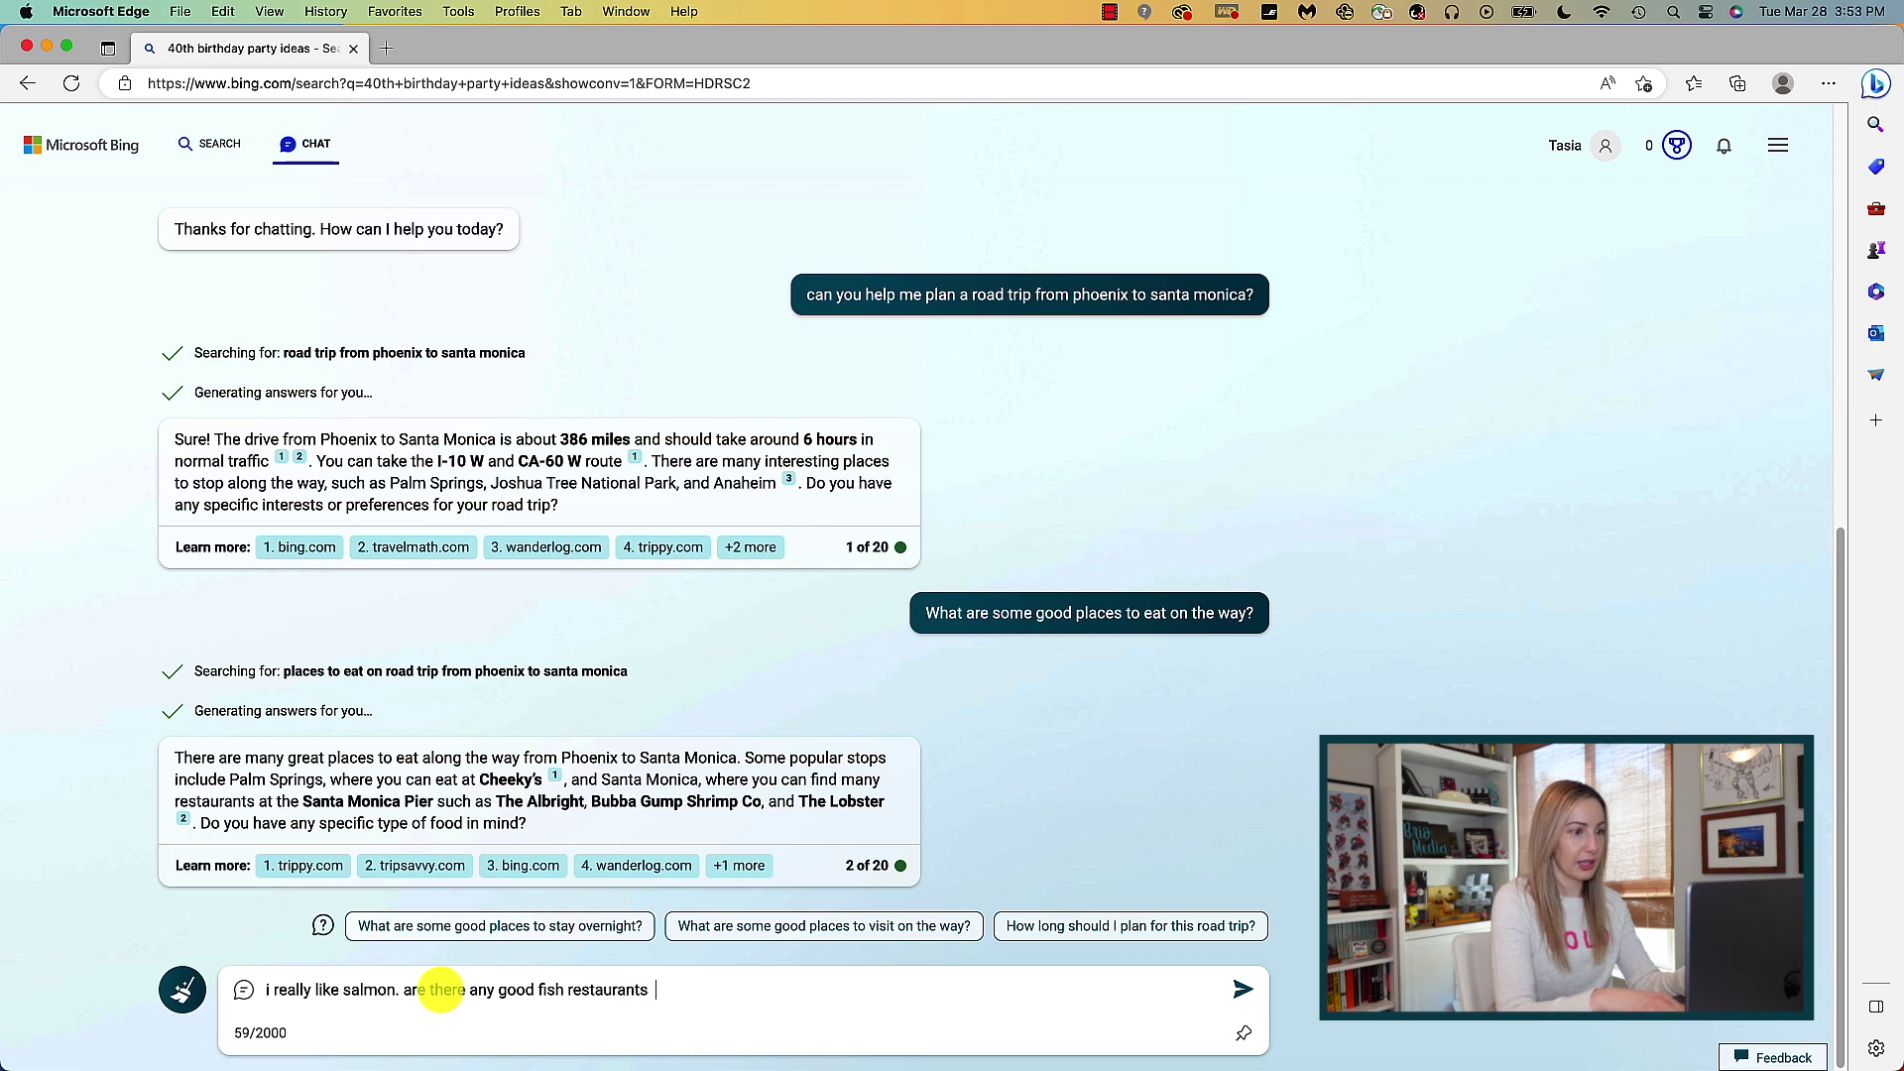
key(Return)
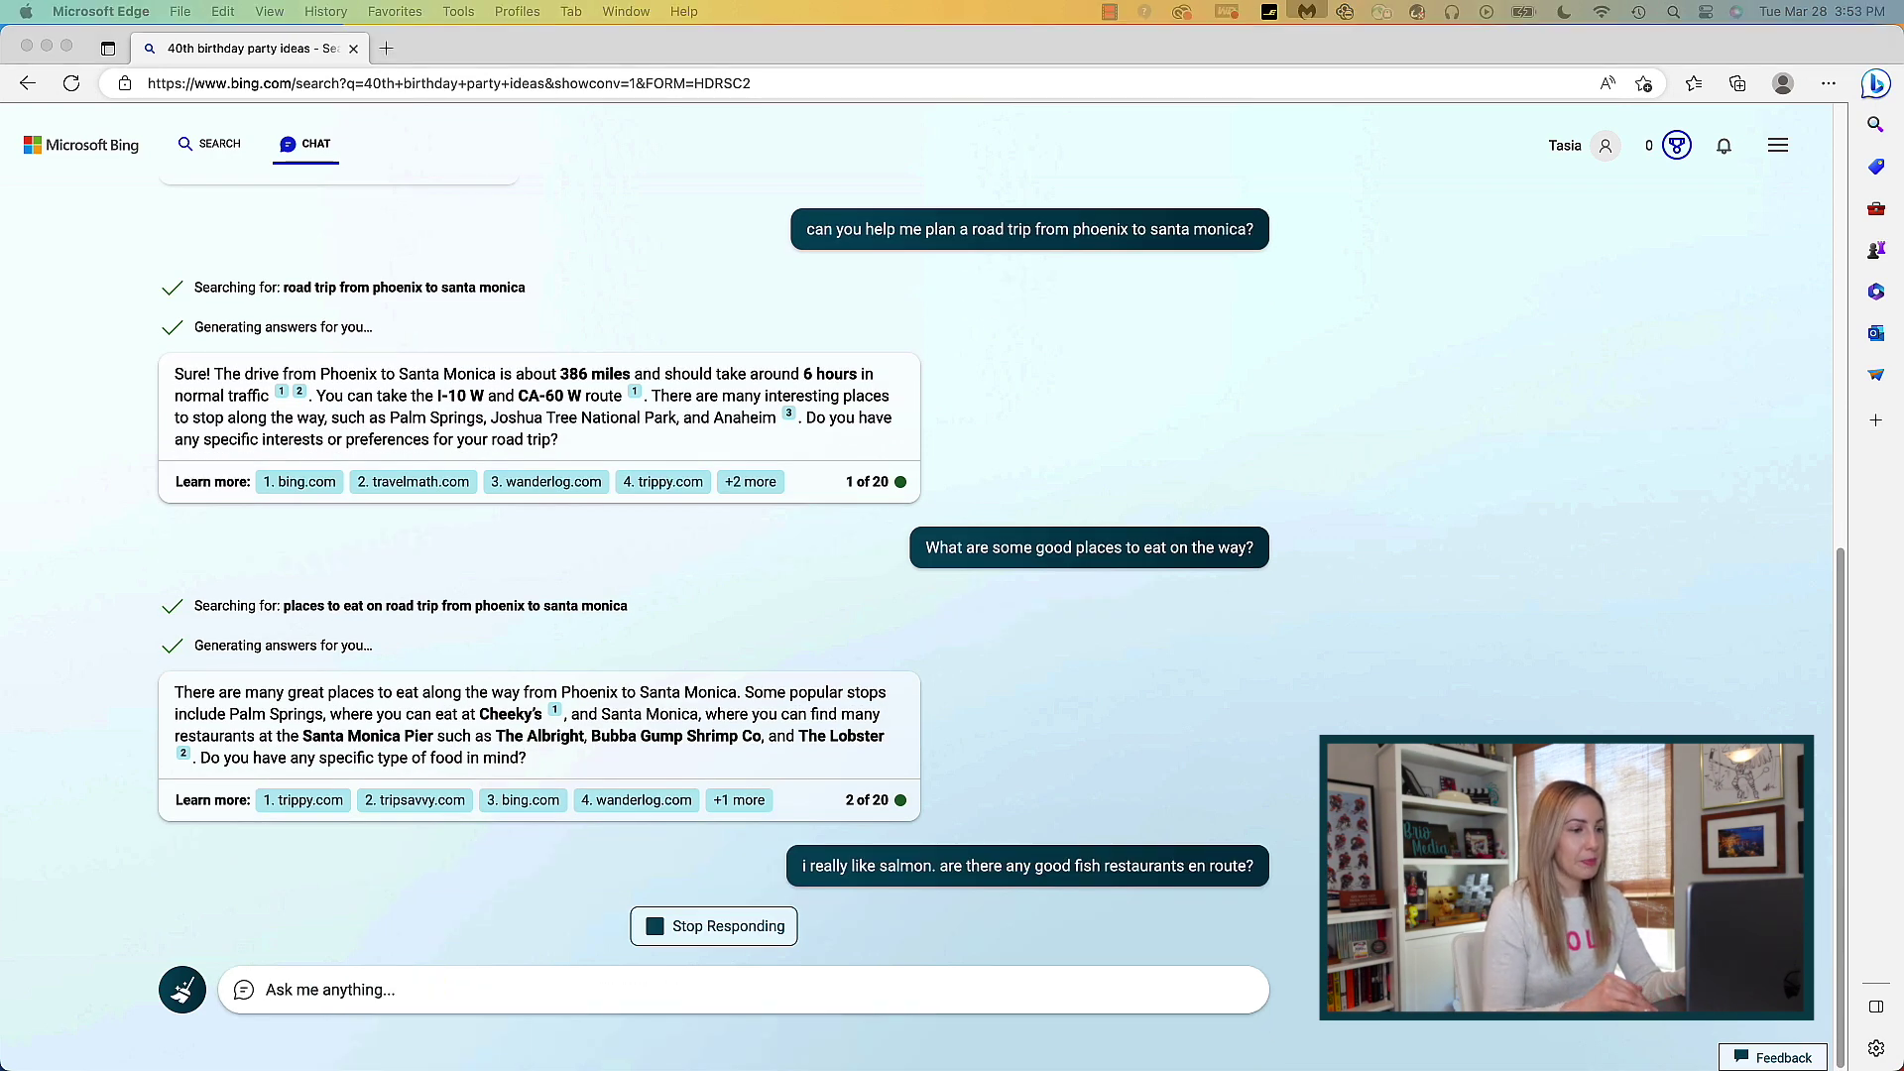